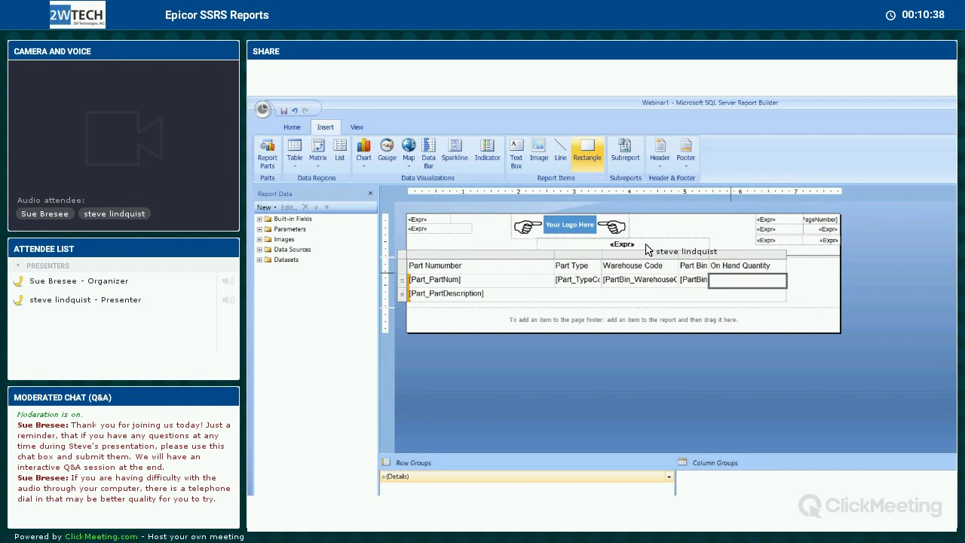
# Step: Insert a rectangle into the On Hand Quantity detail cell, and place a text box inside it
pyautogui.click(731, 277)
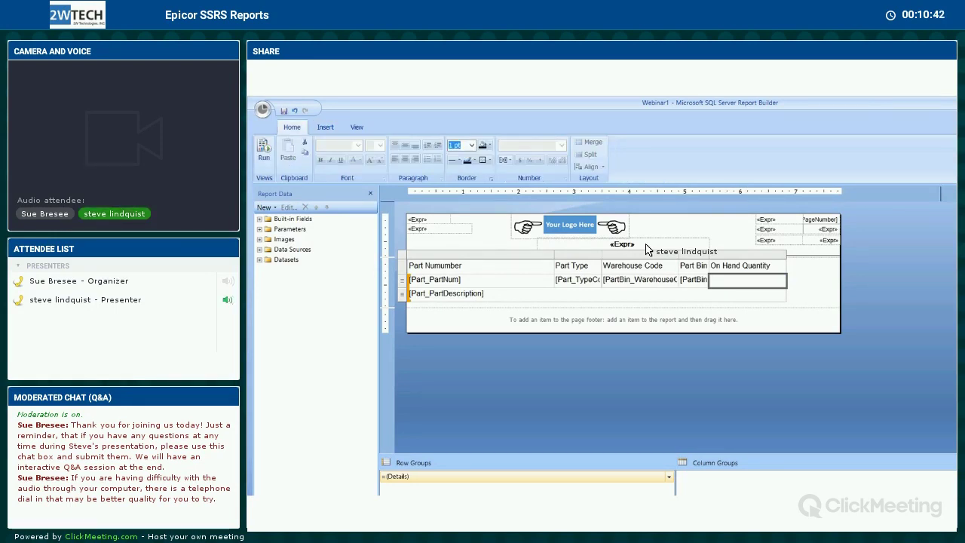
pyautogui.moveTo(955, 302); pyautogui.dragTo(843, 301)
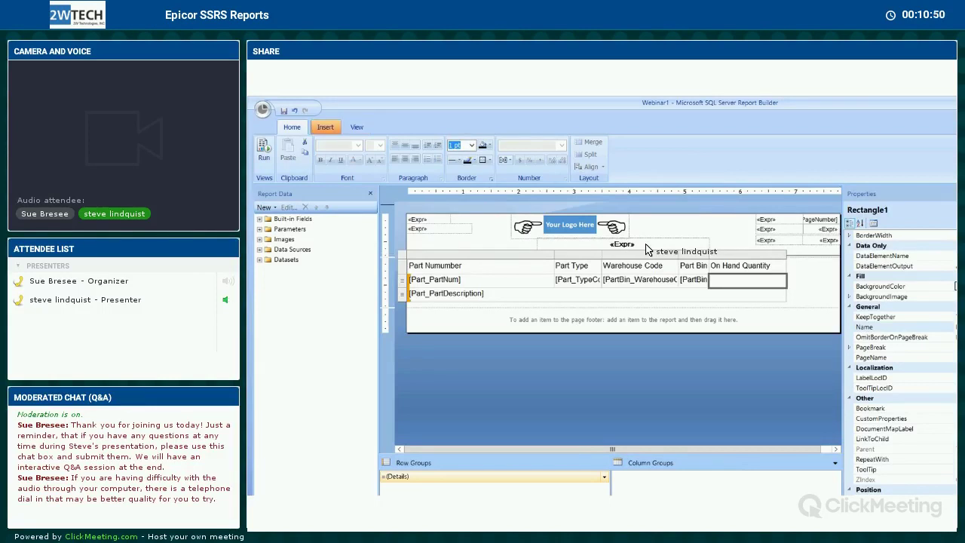
pyautogui.click(325, 127)
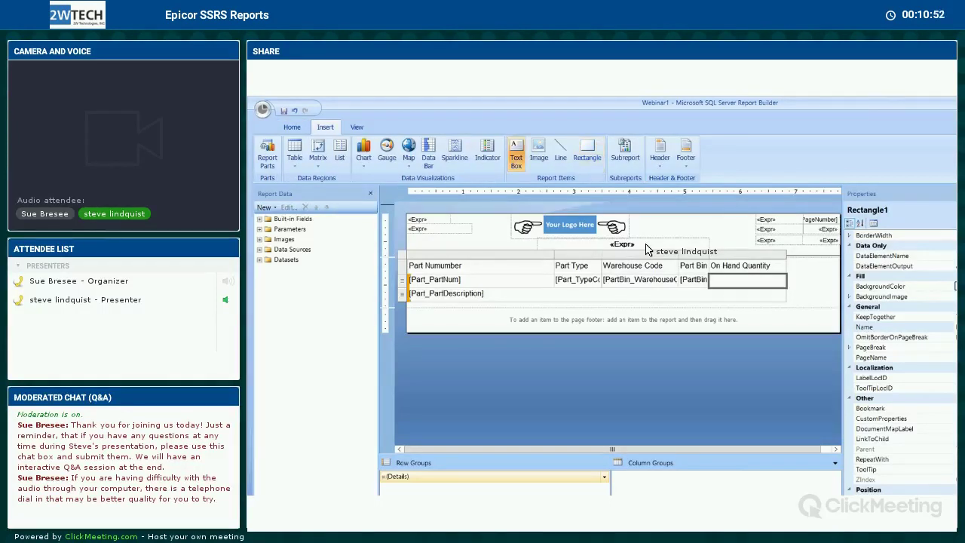
pyautogui.click(516, 155)
pyautogui.click(715, 277)
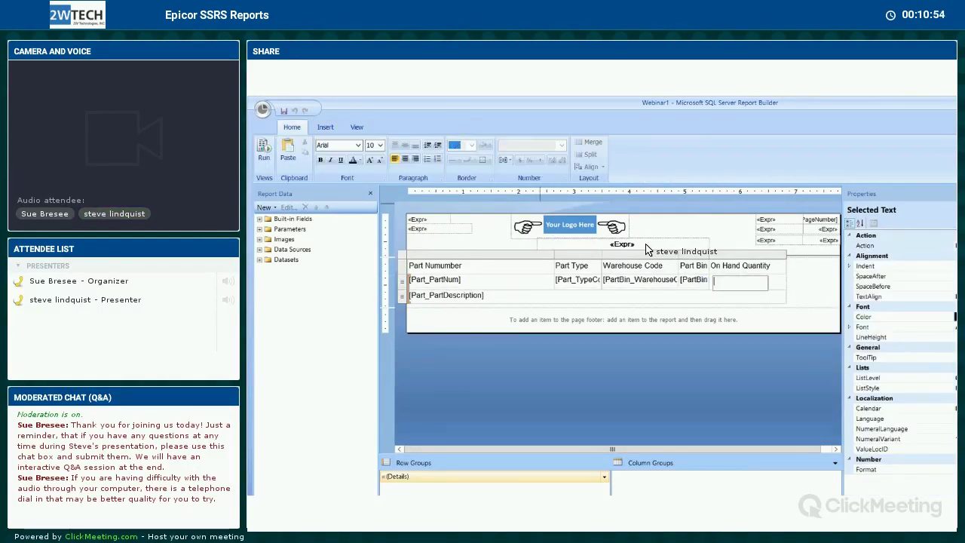
# Step: Add a second text box inside the rectangle, beside the first one and against the right edge
pyautogui.click(325, 127)
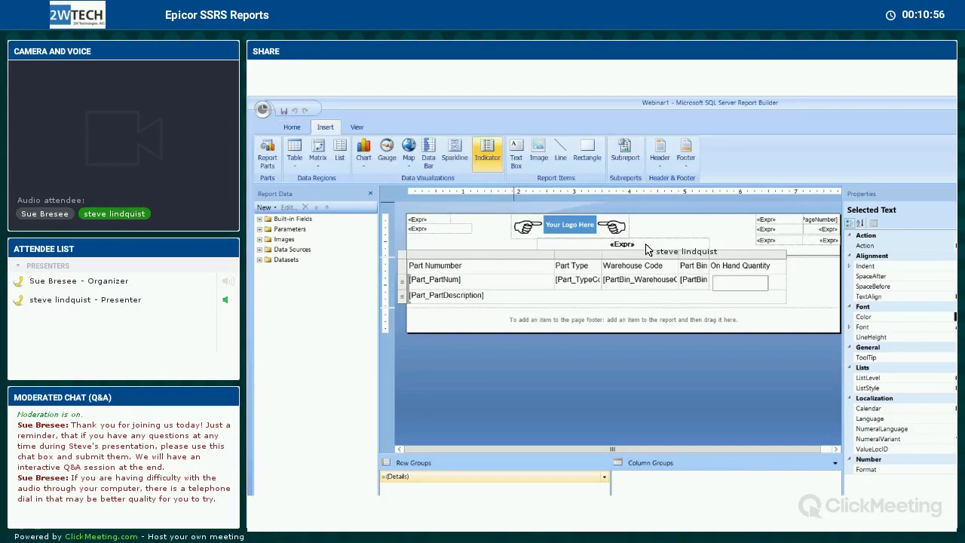
pyautogui.click(515, 154)
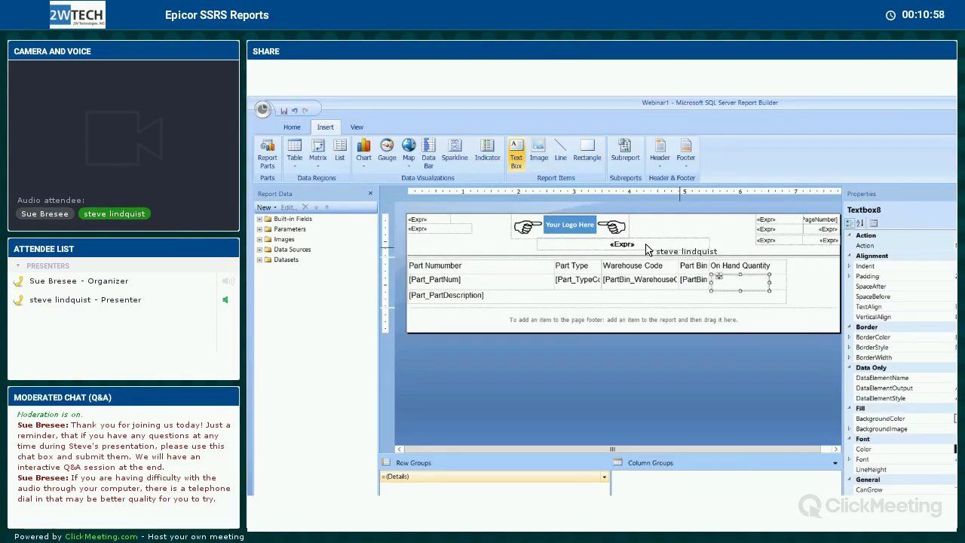
pyautogui.click(779, 285)
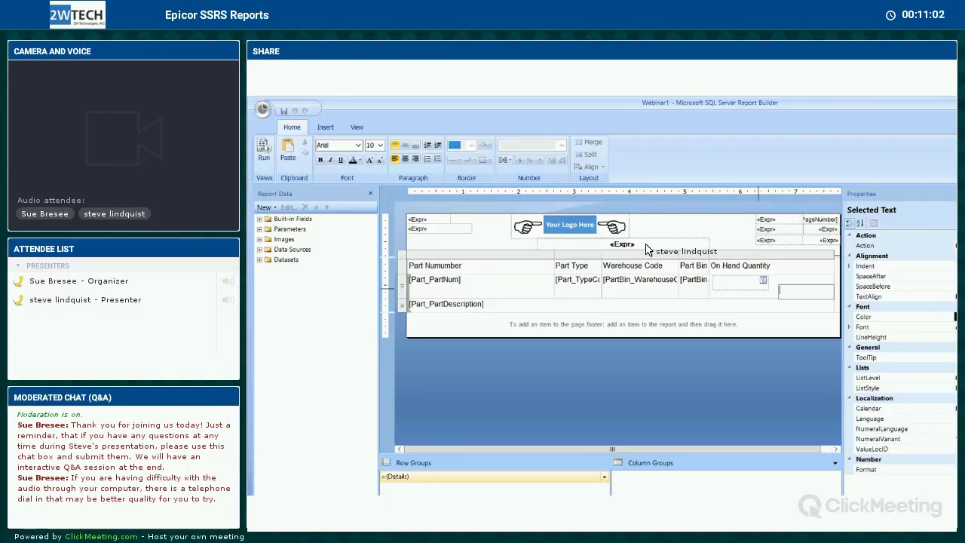
# Step: Narrow the first text box and position it flush with the rectangle's upper-left corner using its location property
pyautogui.click(759, 282)
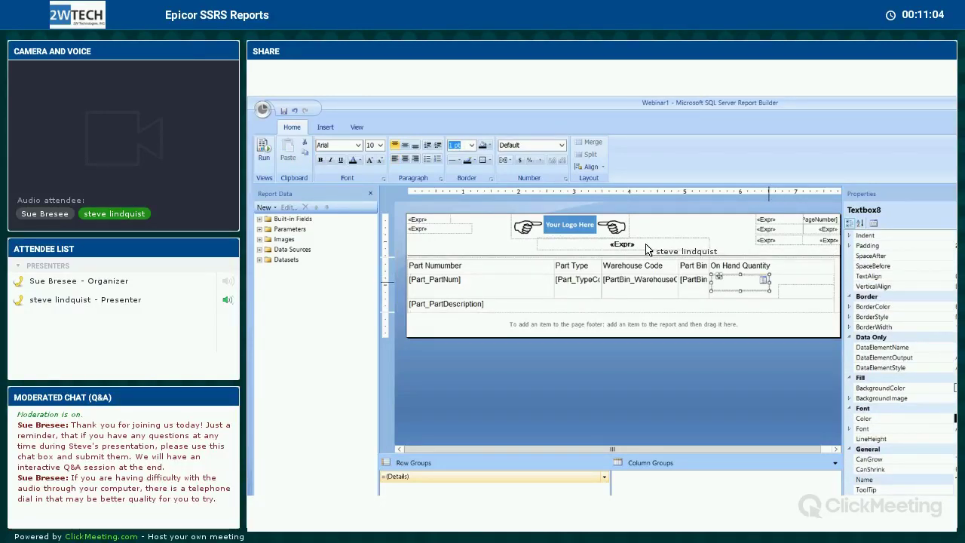
pyautogui.moveTo(770, 283); pyautogui.dragTo(759, 284)
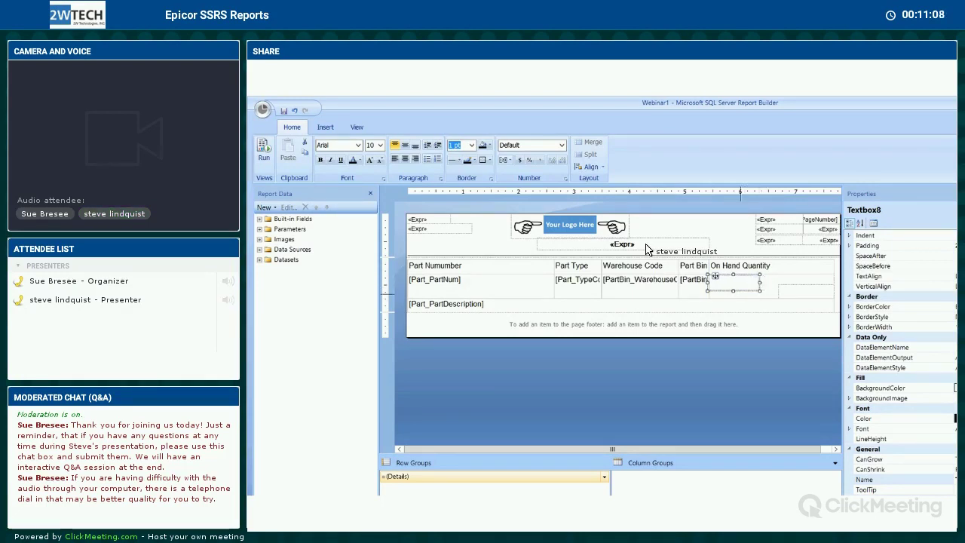
pyautogui.click(739, 292)
pyautogui.click(738, 291)
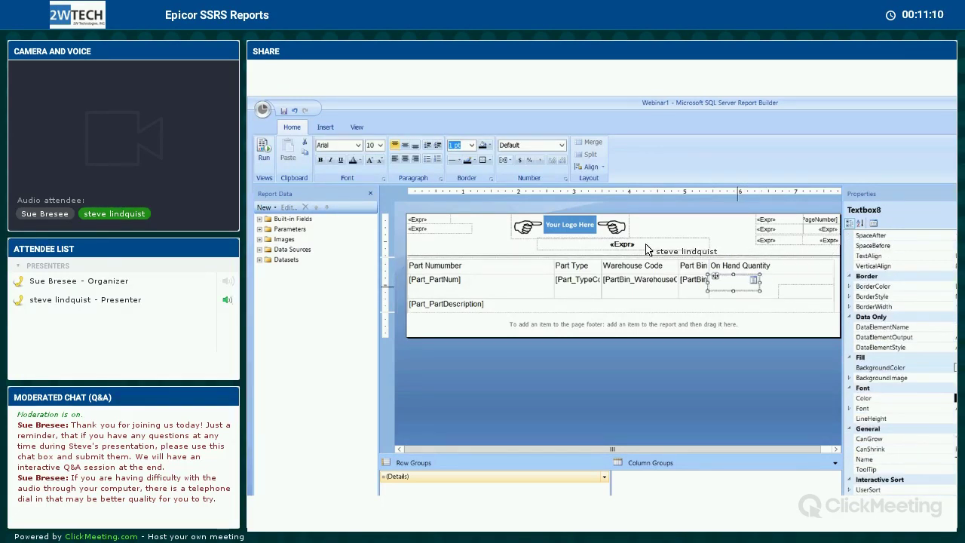
pyautogui.scroll(-9, 901, 362)
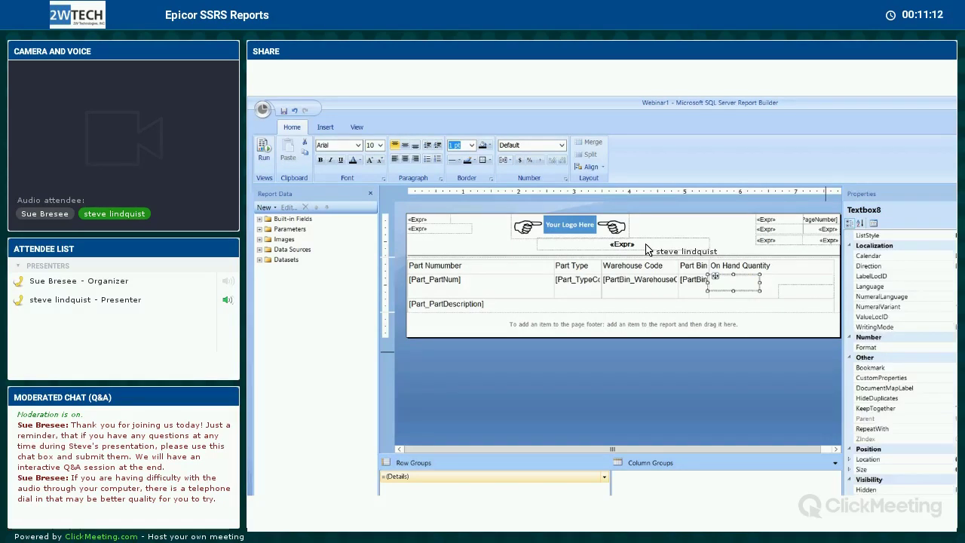
pyautogui.click(868, 459)
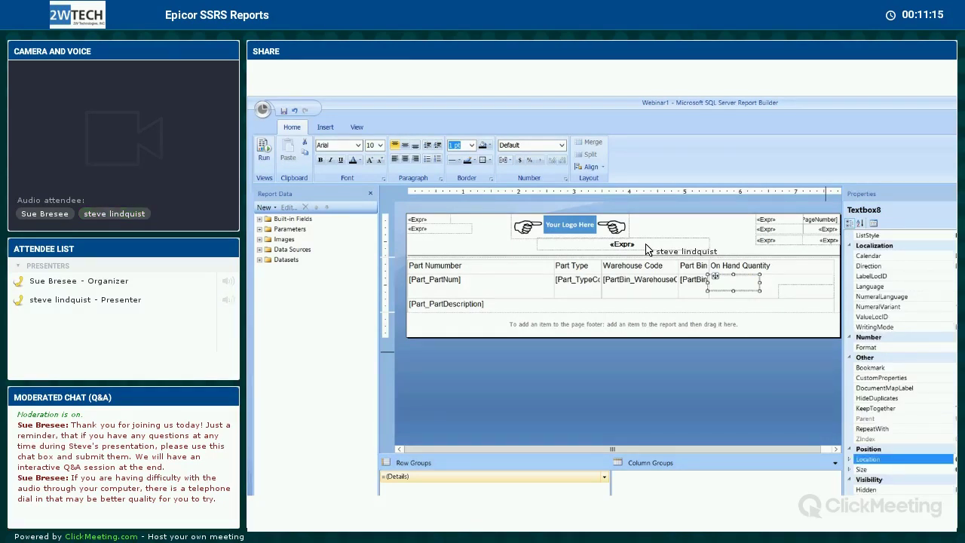
pyautogui.press('Return')
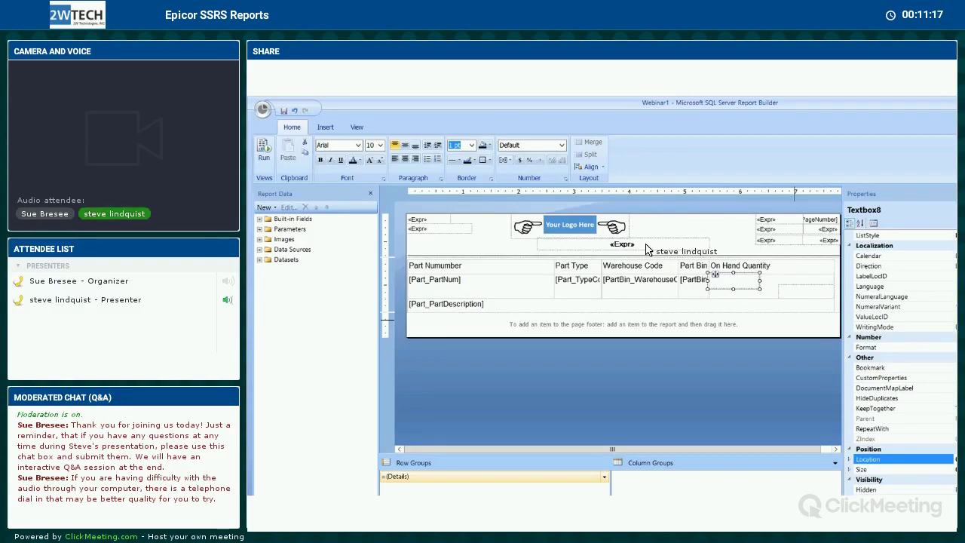
# Step: Bind the first text box in the rectangle to the PartBin_OnhandQty field
pyautogui.click(754, 278)
pyautogui.press('Down')
pyautogui.press('Down')
pyautogui.press('Down')
pyautogui.press('Down')
pyautogui.press('Down')
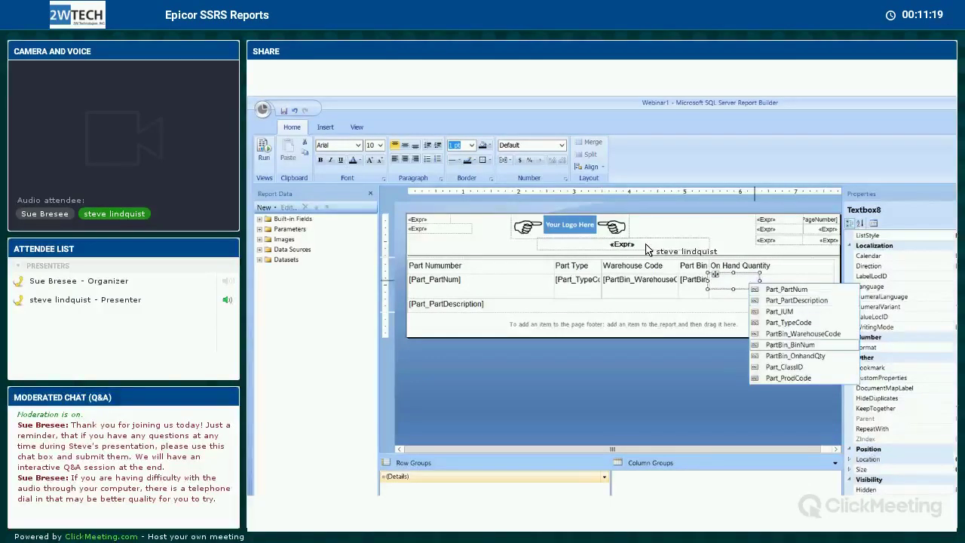
pyautogui.press('Return')
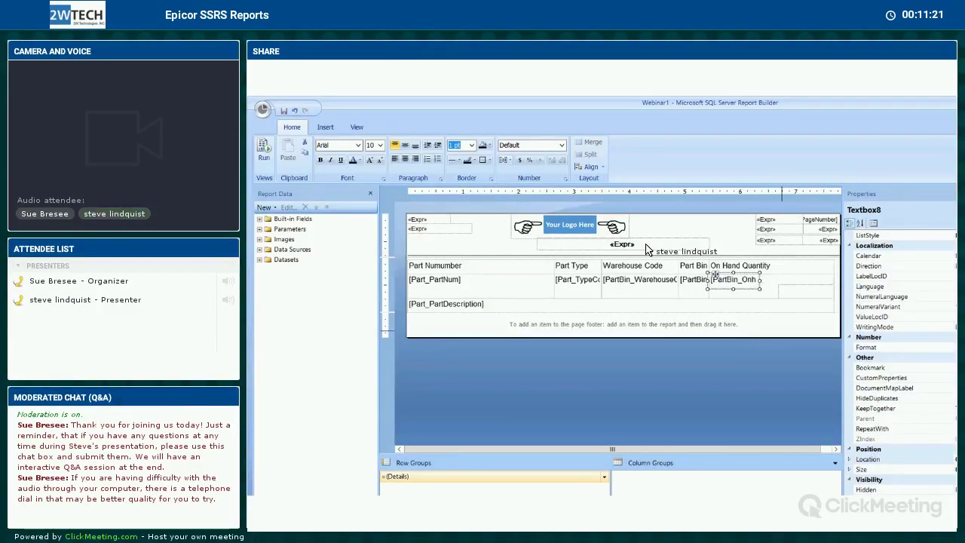
# Step: Bind the second text box in the rectangle to the Part_IUM field
pyautogui.click(769, 294)
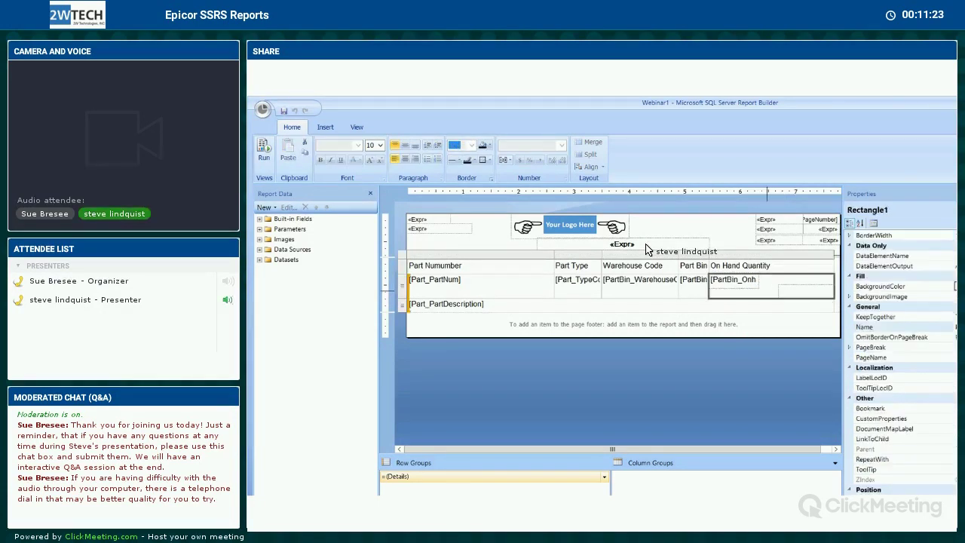
pyautogui.click(829, 288)
pyautogui.press('Down')
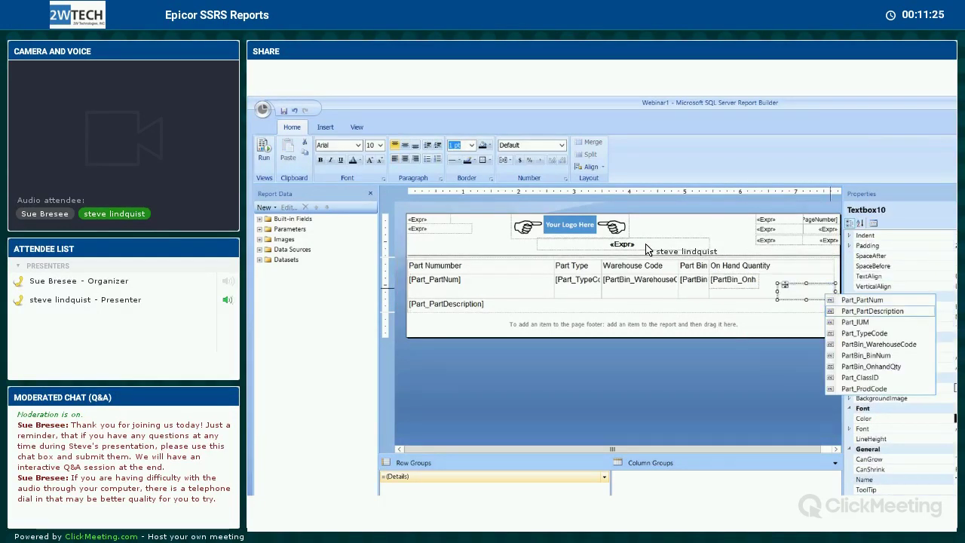
pyautogui.press('Down')
pyautogui.press('Return')
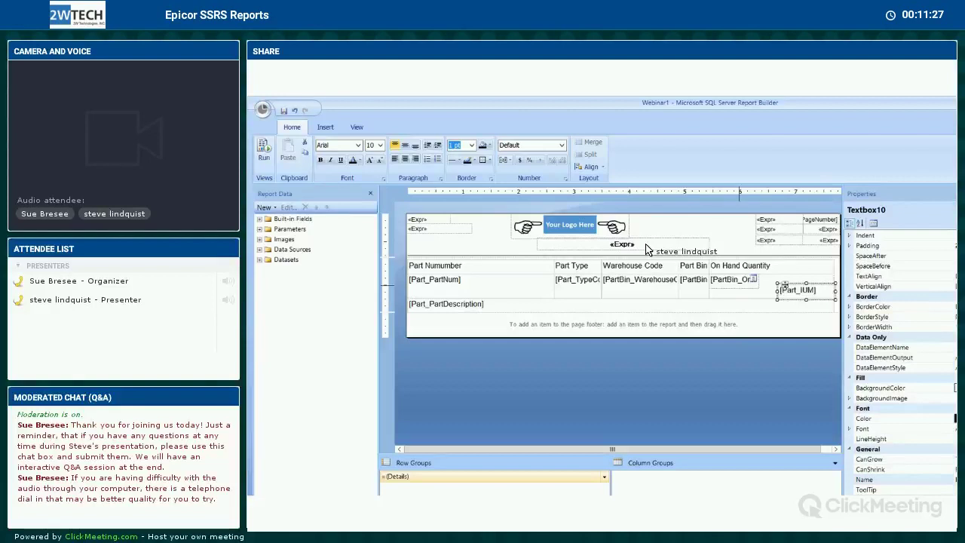
# Step: Align the tops of the quantity and Part_IUM text boxes, and shrink the first detail row to fit them
pyautogui.press('Tab')
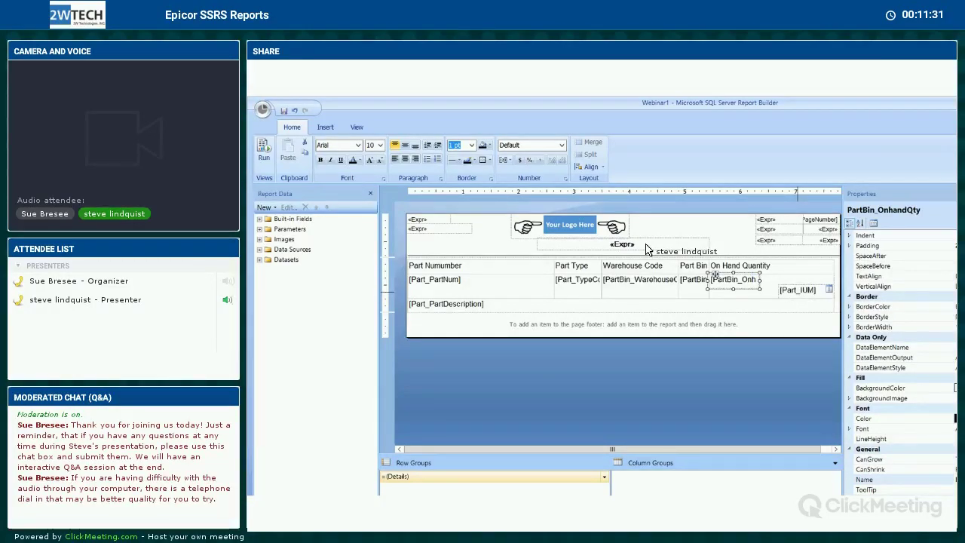
pyautogui.keyDown('ctrl'); pyautogui.click(797, 292); pyautogui.keyUp('ctrl')
pyautogui.rightClick(797, 292)
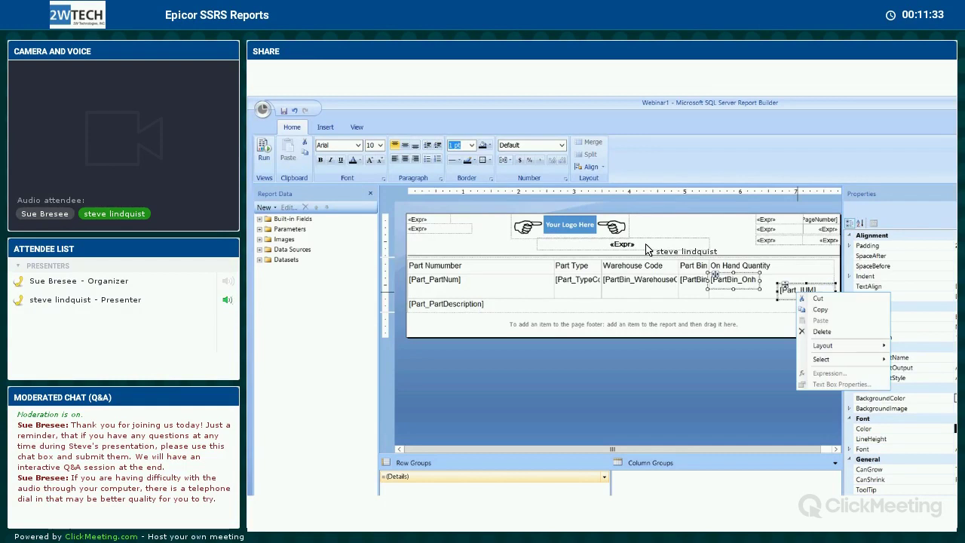
pyautogui.moveTo(822, 345)
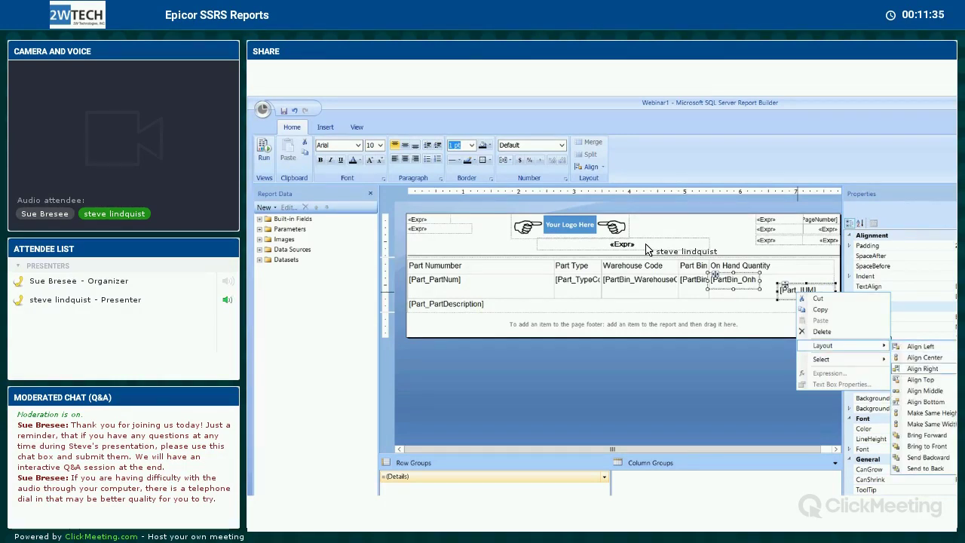
pyautogui.click(921, 379)
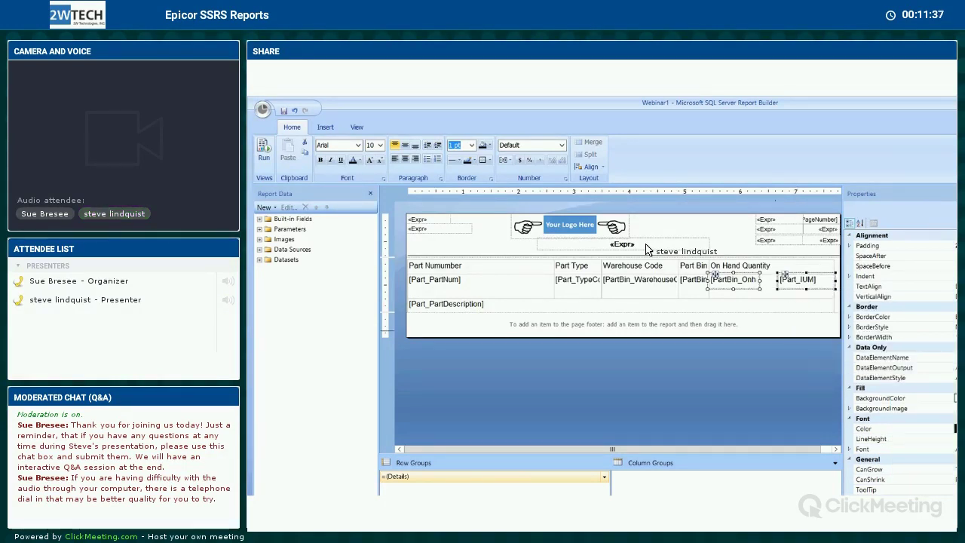
pyautogui.click(770, 295)
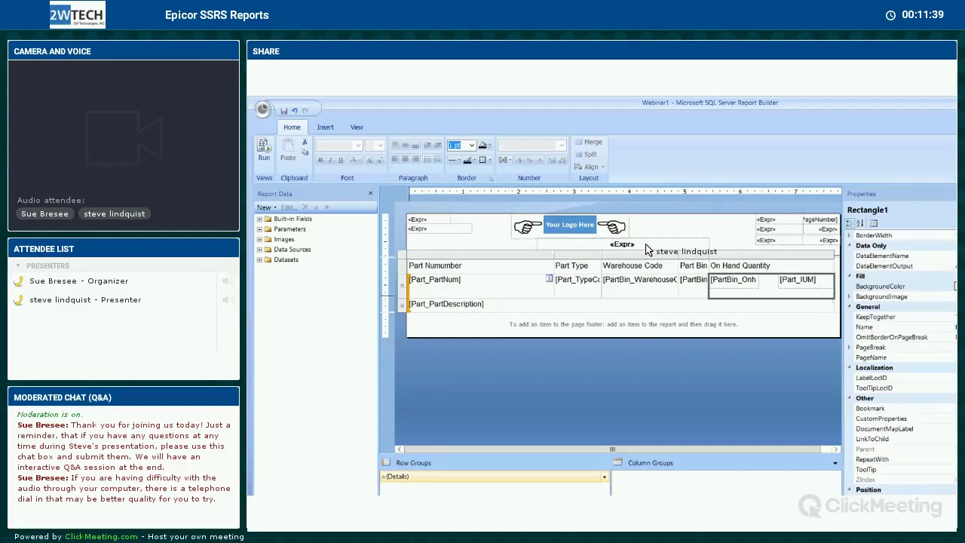
pyautogui.moveTo(403, 299); pyautogui.dragTo(403, 286)
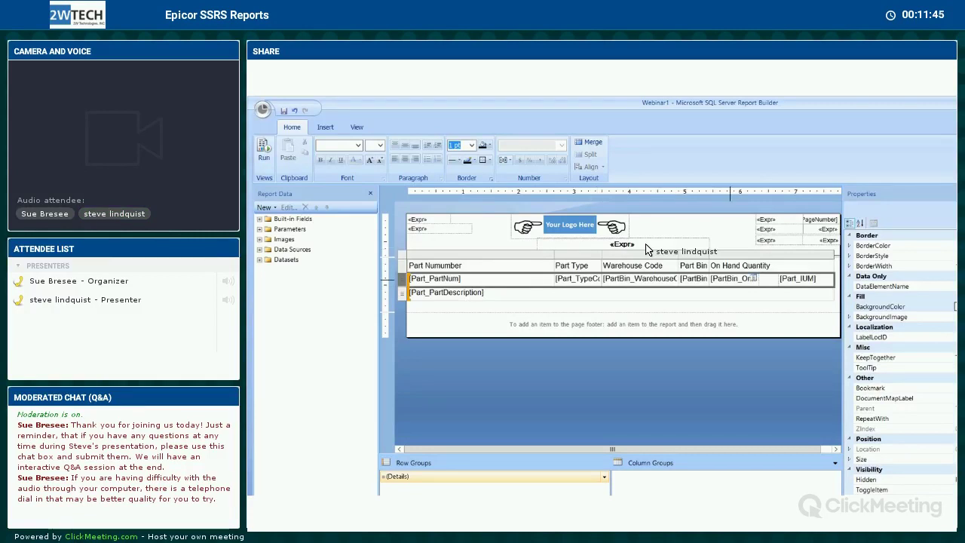
# Step: Format the on-hand quantity text box as Number with two decimal places and a 1000 separator
pyautogui.rightClick(731, 281)
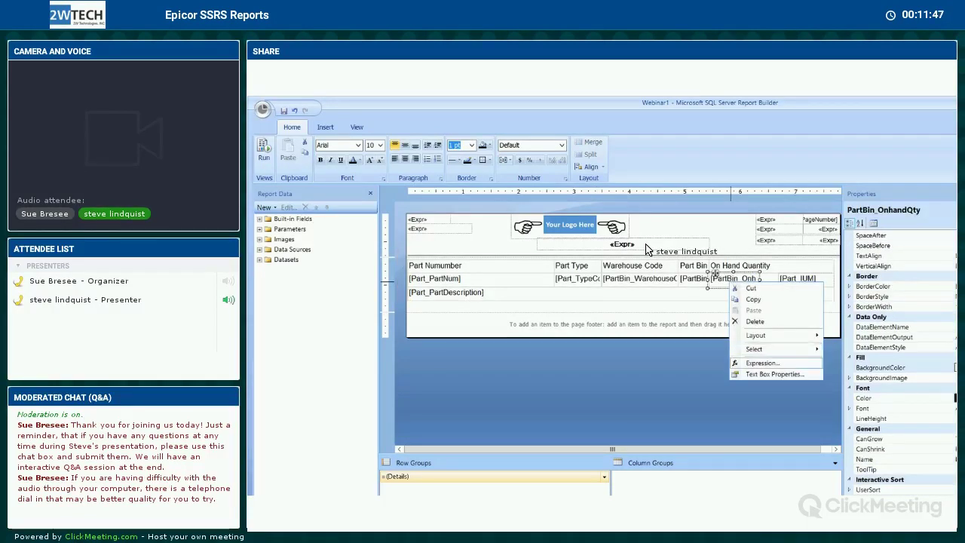
pyautogui.click(774, 374)
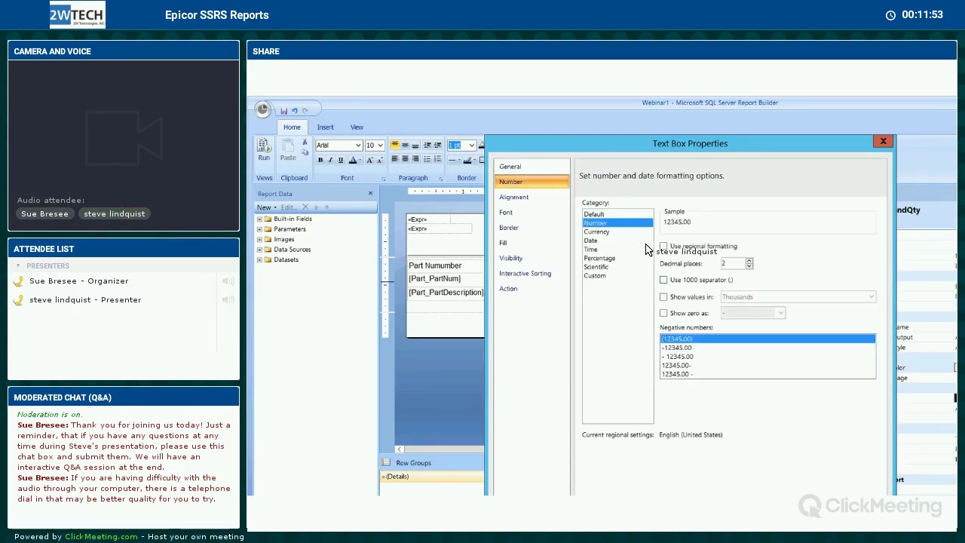
pyautogui.click(664, 280)
pyautogui.press('Return')
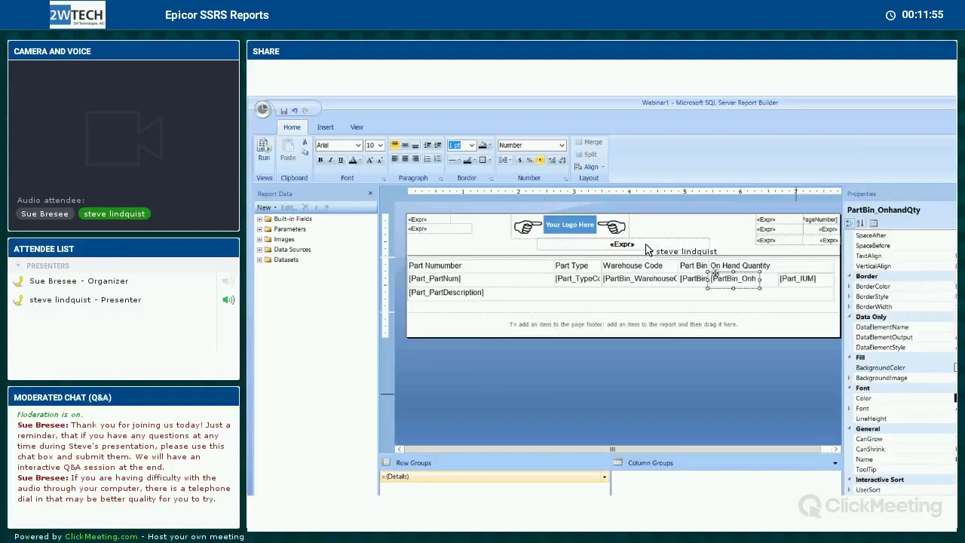
# Step: Set the default border color and default border style of the rectangle holding the two text boxes
pyautogui.click(827, 281)
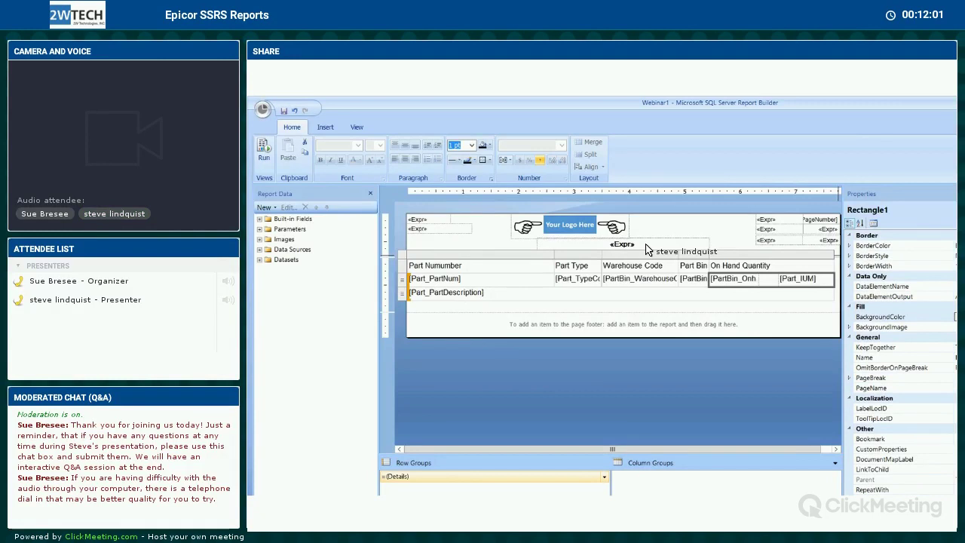
pyautogui.click(850, 246)
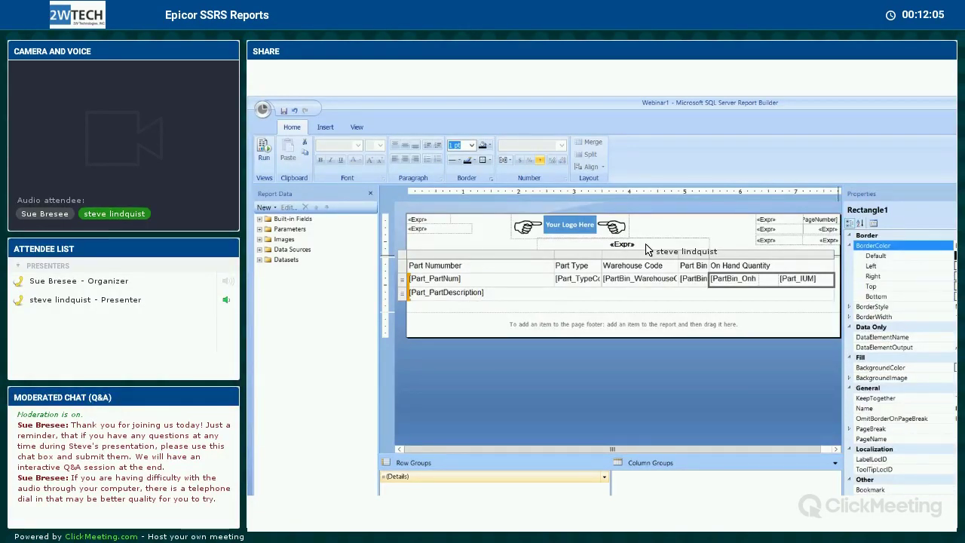
pyautogui.press('Down')
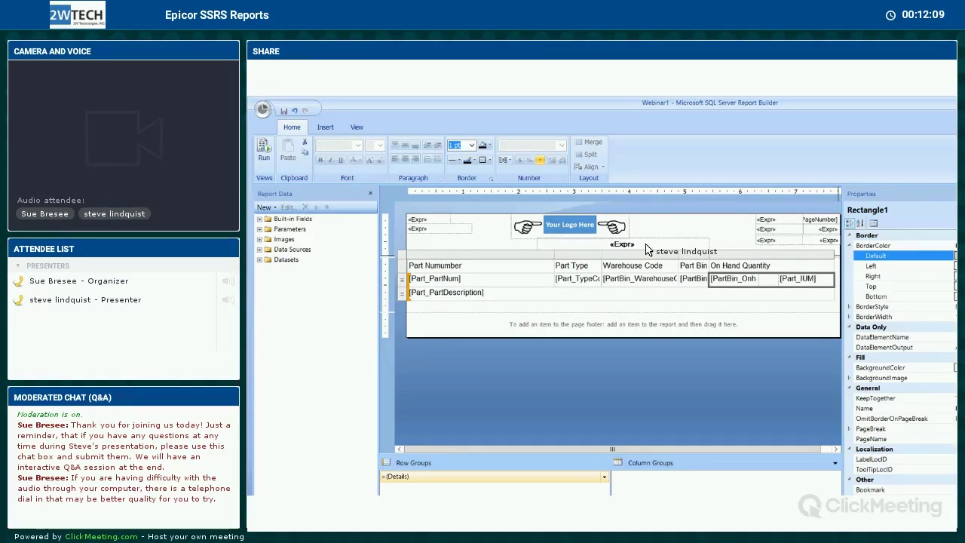
pyautogui.press('Down')
pyautogui.press('Down')
pyautogui.press('Down')
pyautogui.press('Down')
pyautogui.press('Down')
pyautogui.press('Right')
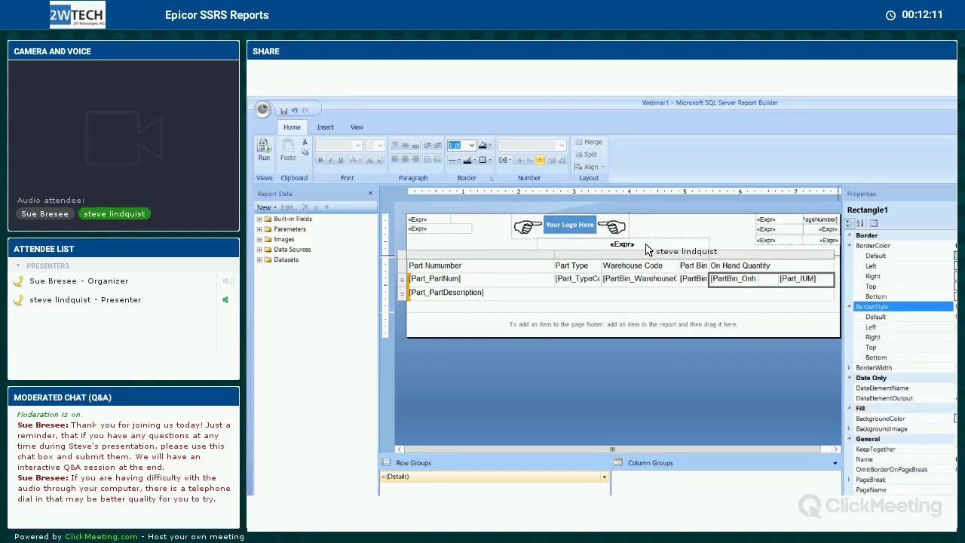
pyautogui.press('Down')
# Step: Run the report with the copied TableGuid value to check the On Hand Quantity column, and return to design view
pyautogui.press('F5')
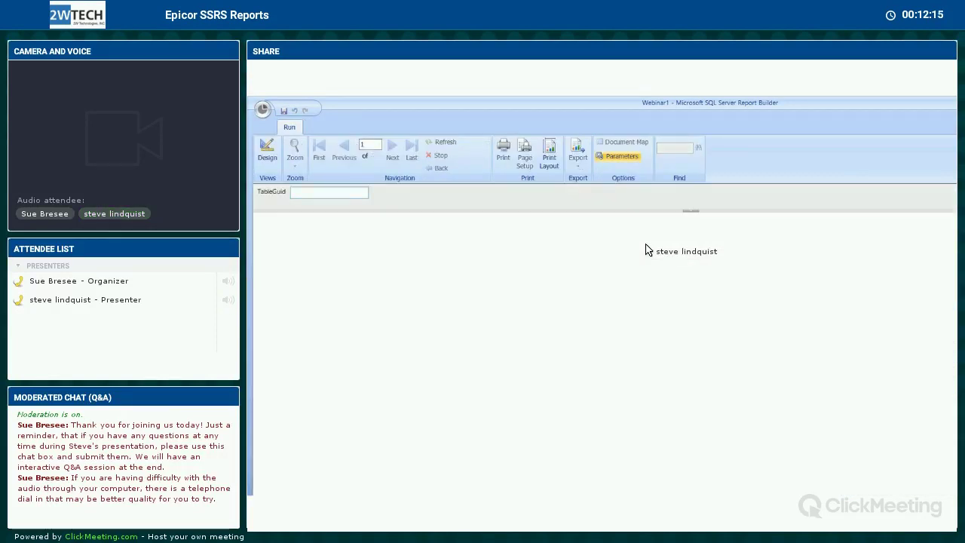
pyautogui.rightClick(334, 192)
pyautogui.click(354, 233)
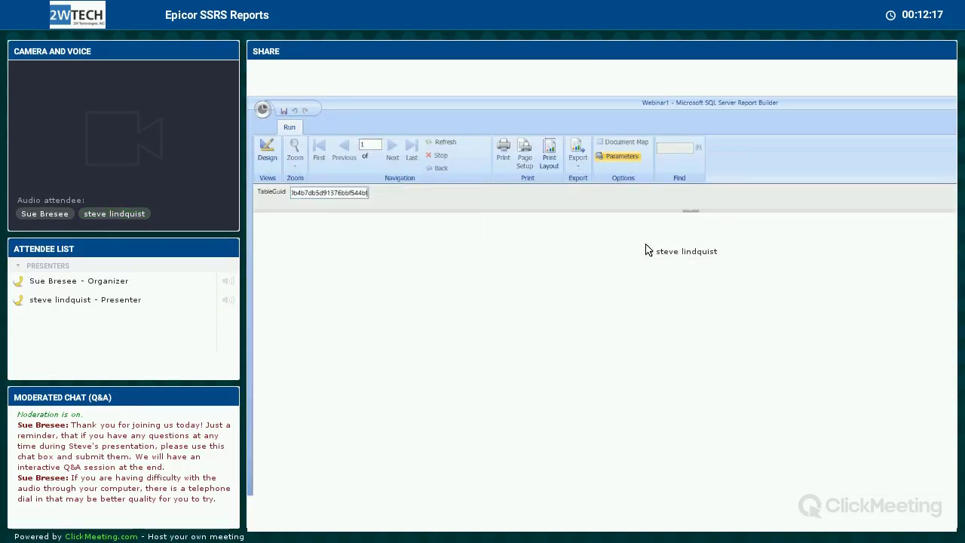
pyautogui.press('Return')
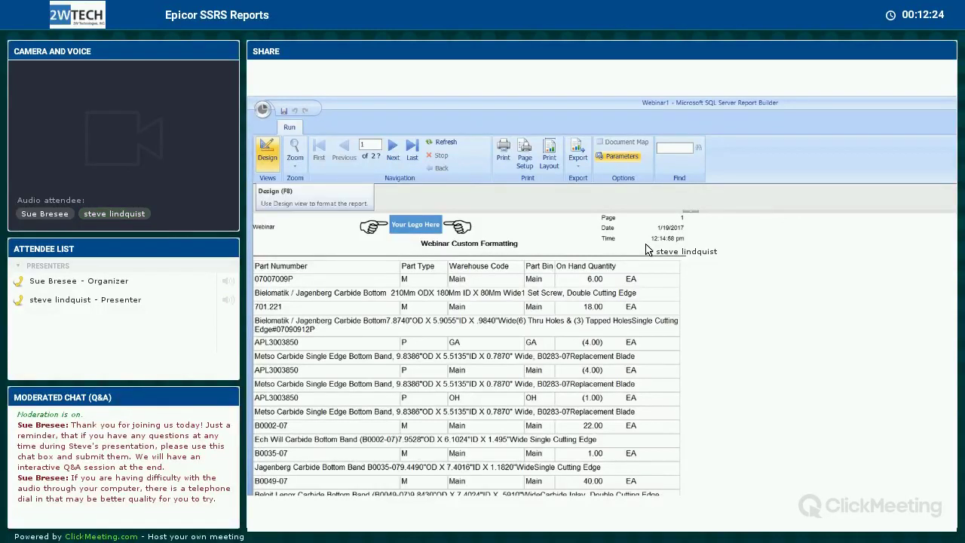
pyautogui.press('F8')
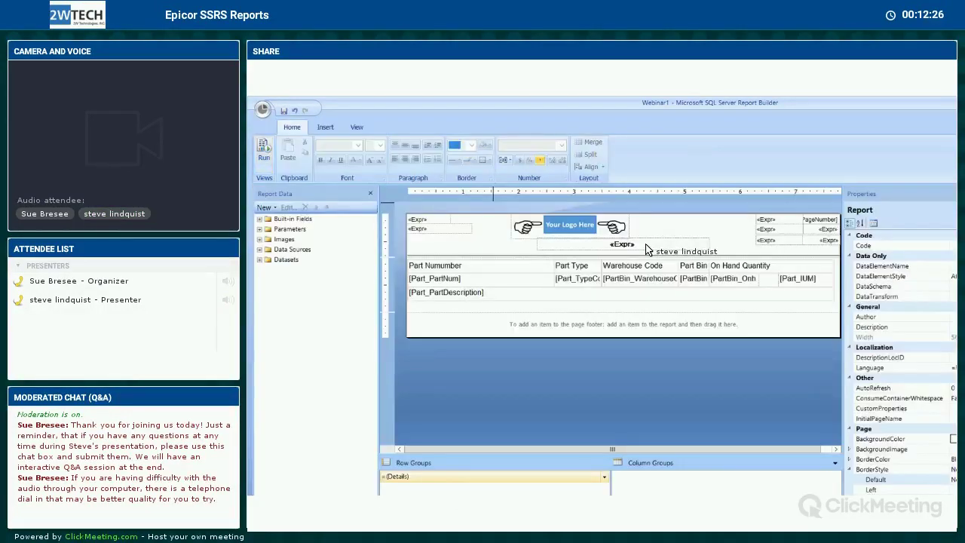
pyautogui.hotkey('alt', 'Tab')
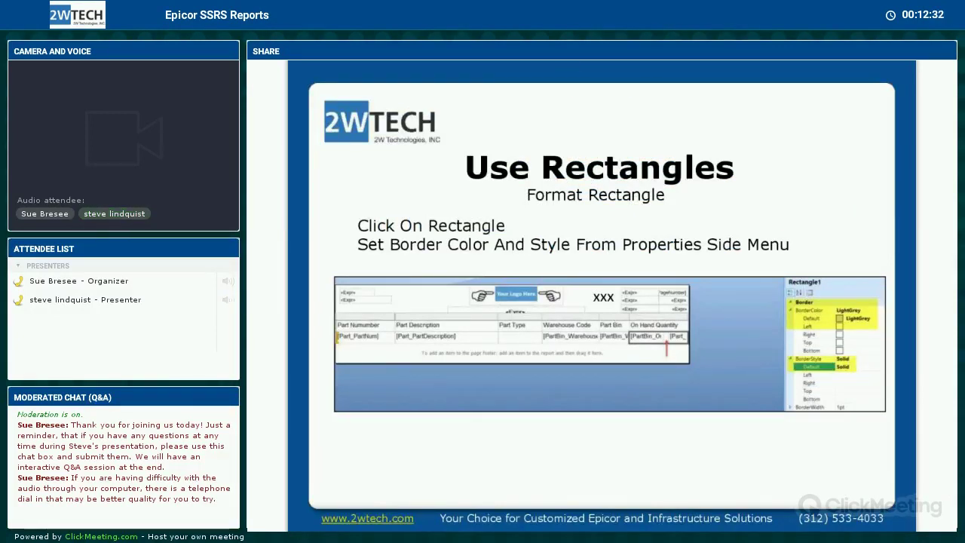
pyautogui.click(779, 207)
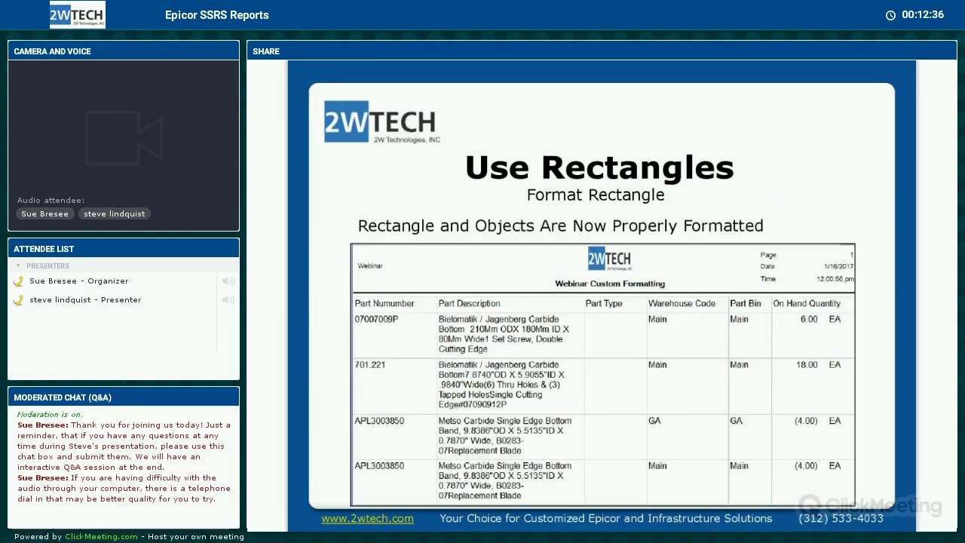
pyautogui.press('Right')
pyautogui.press('Left')
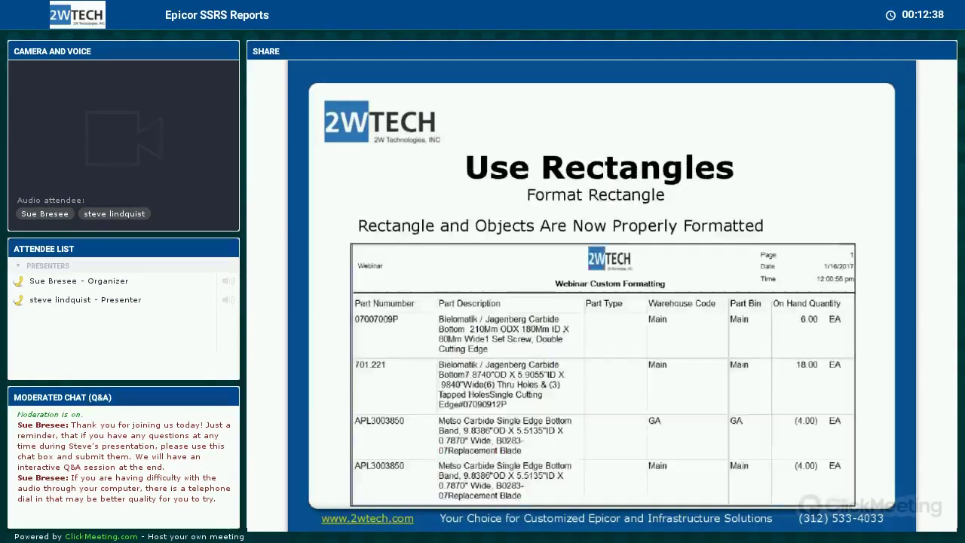
pyautogui.press('Right')
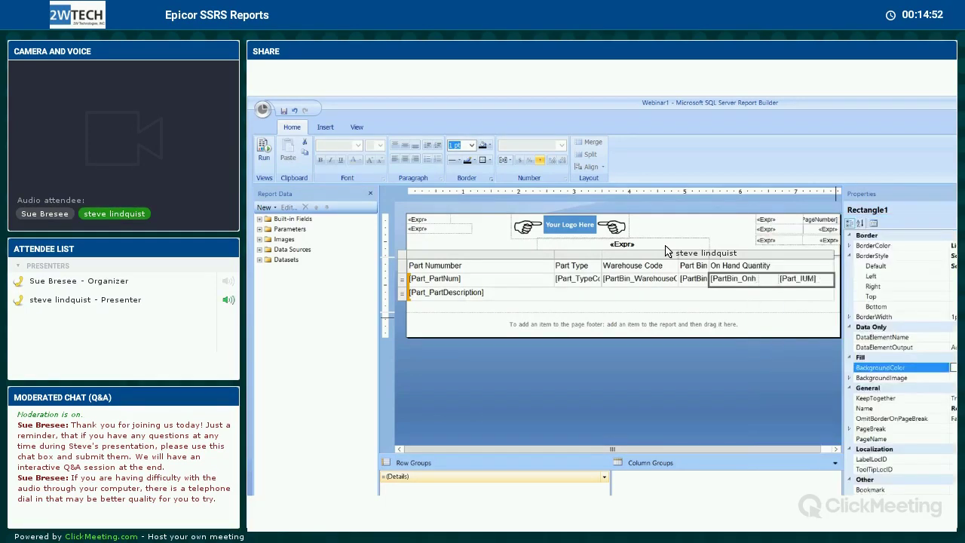
# Step: Try to preview the report, then correct the BackgroundColor expression of the On Hand Quantity rectangle that colors negative quantities red
pyautogui.press('F5')
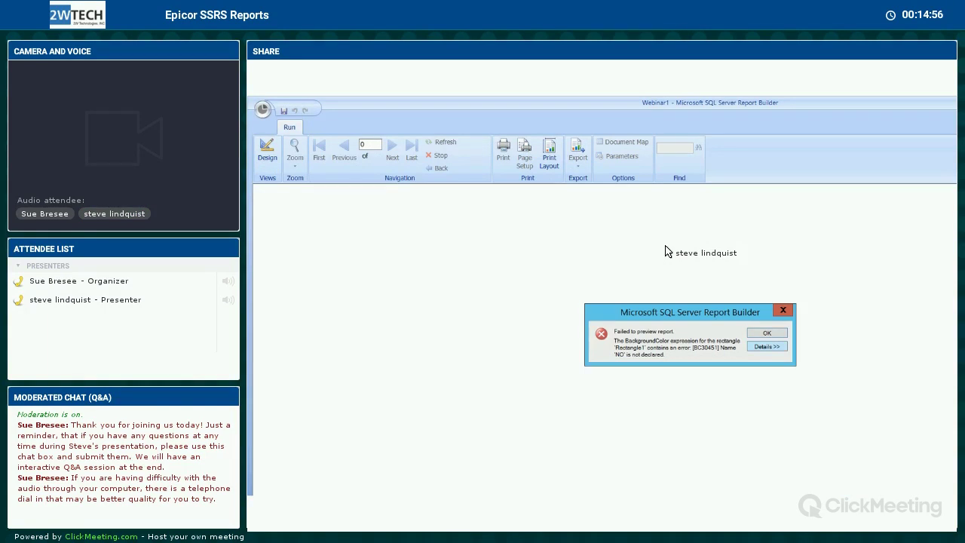
pyautogui.press('Return')
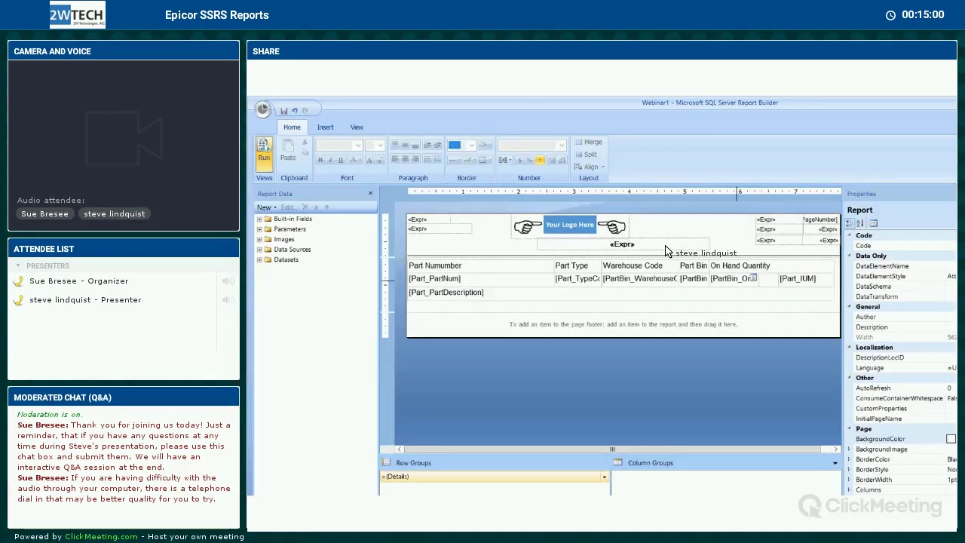
pyautogui.click(771, 280)
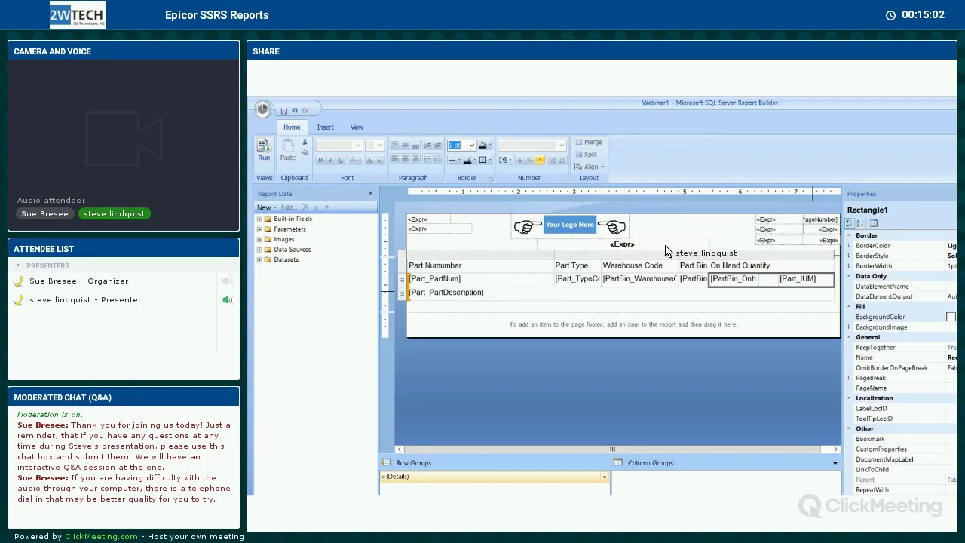
pyautogui.click(881, 316)
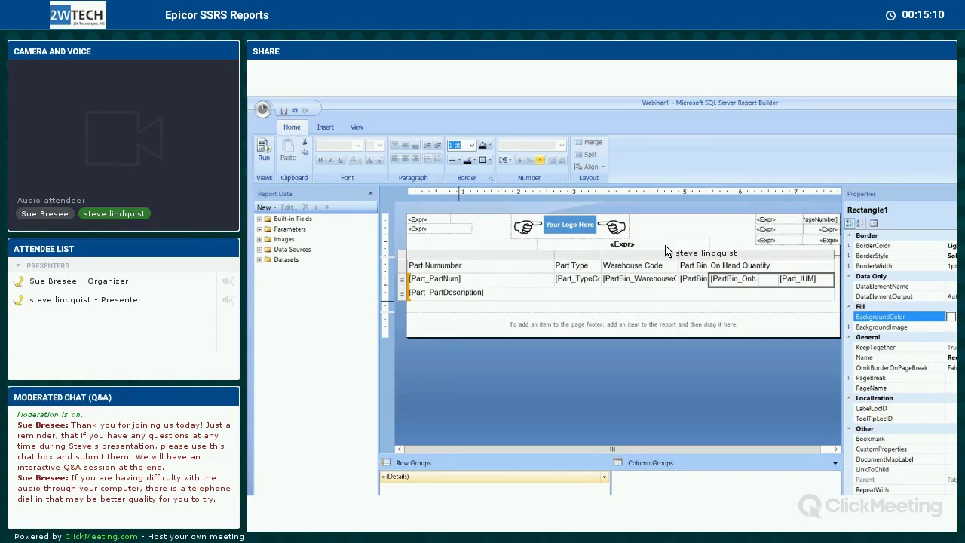
# Step: Run the report with the copied TableGuid value to check the conditional background color, and return to design view
pyautogui.click(264, 150)
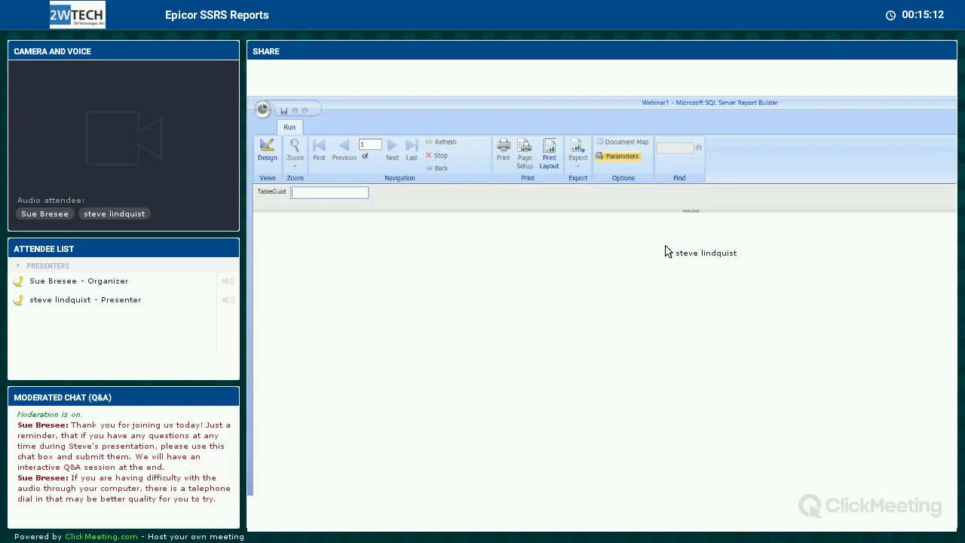
pyautogui.rightClick(308, 195)
pyautogui.click(332, 238)
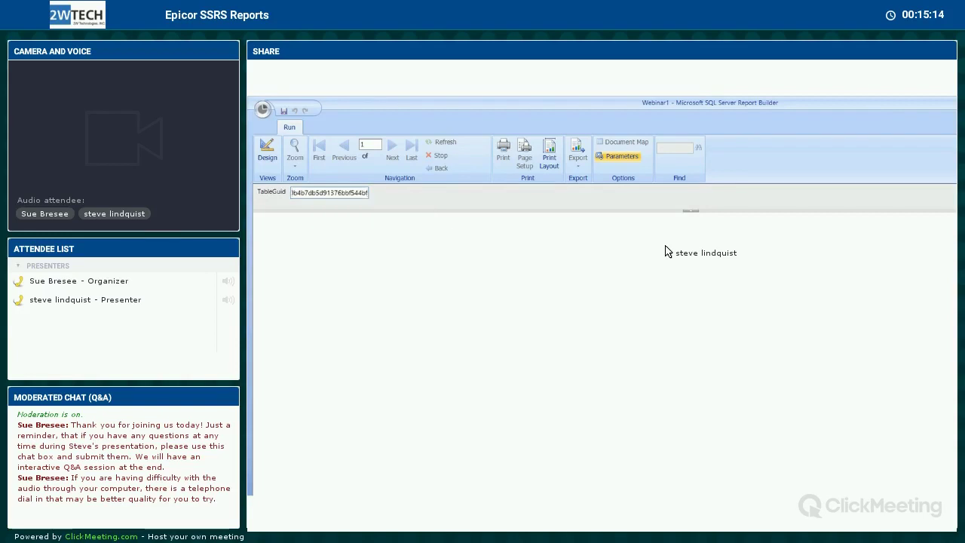
pyautogui.press('Return')
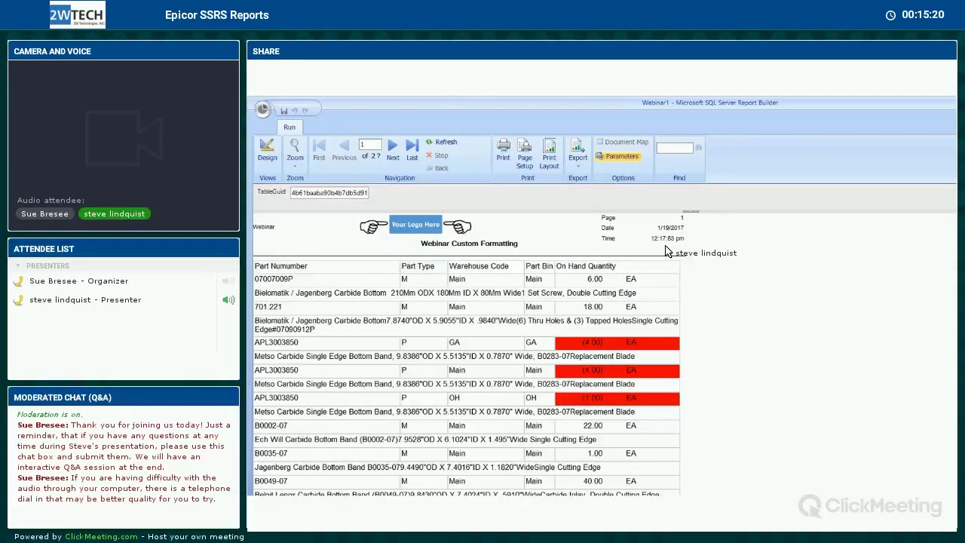
pyautogui.click(266, 150)
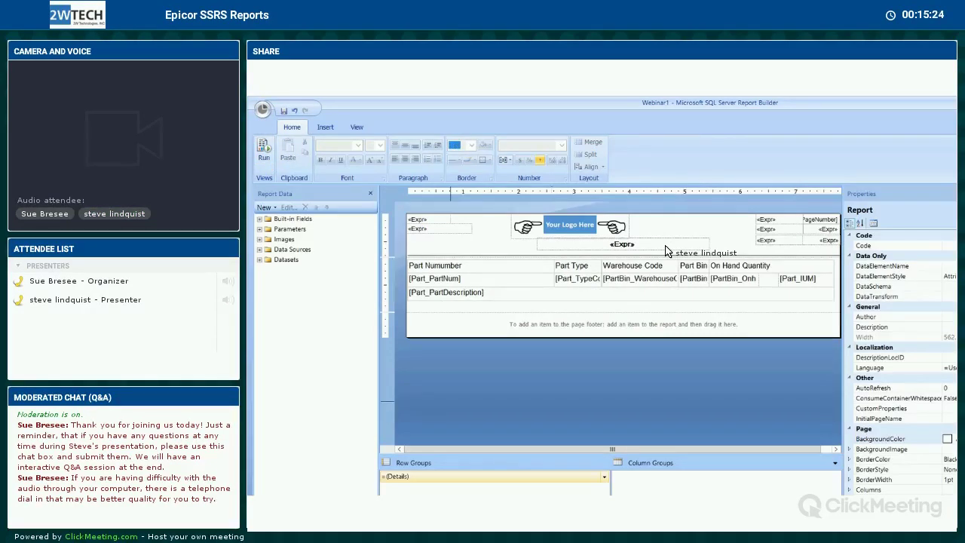
pyautogui.hotkey('alt', 'Tab')
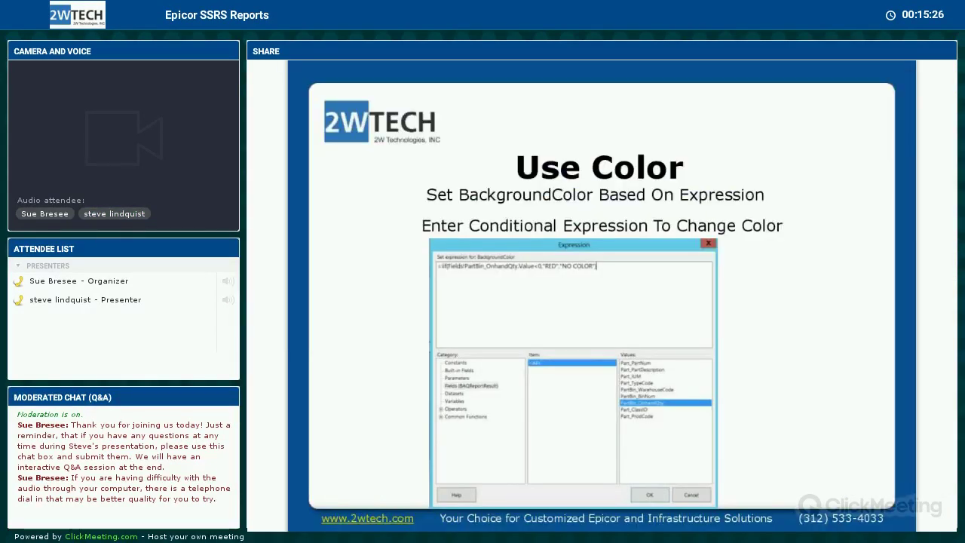
pyautogui.press('Right')
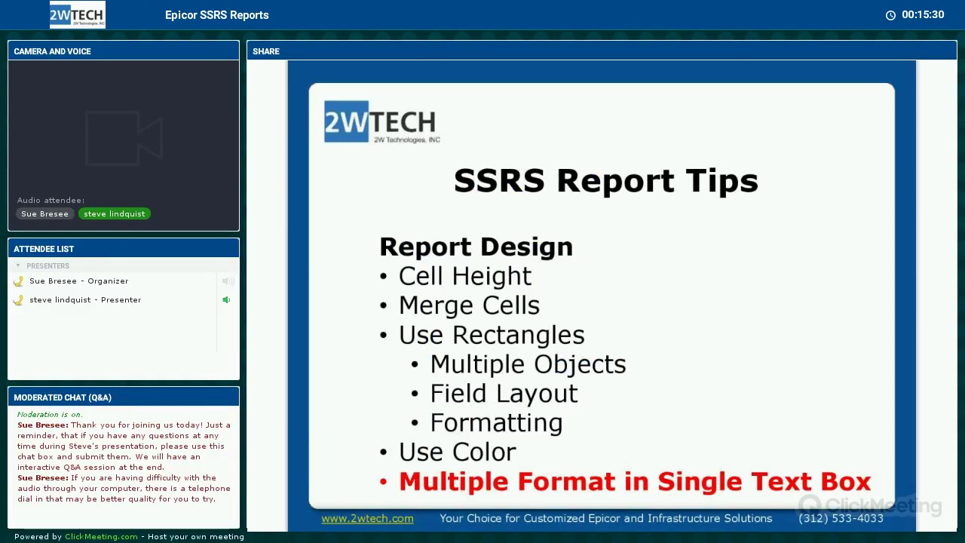
pyautogui.press('Right')
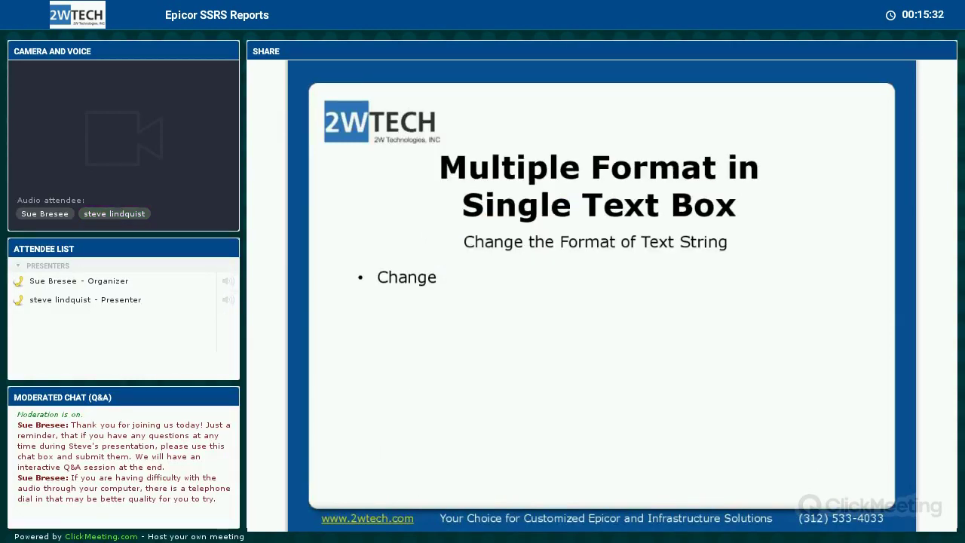
pyautogui.press('Right')
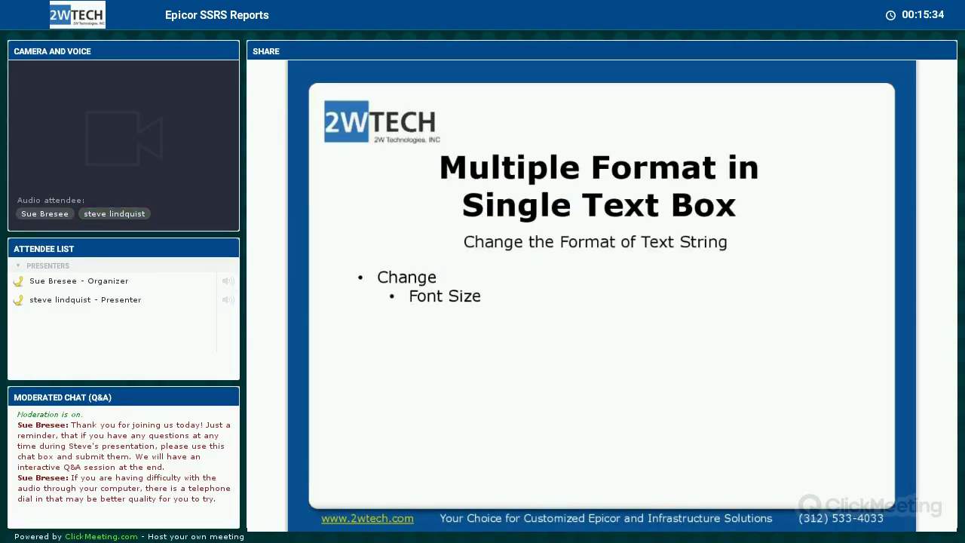
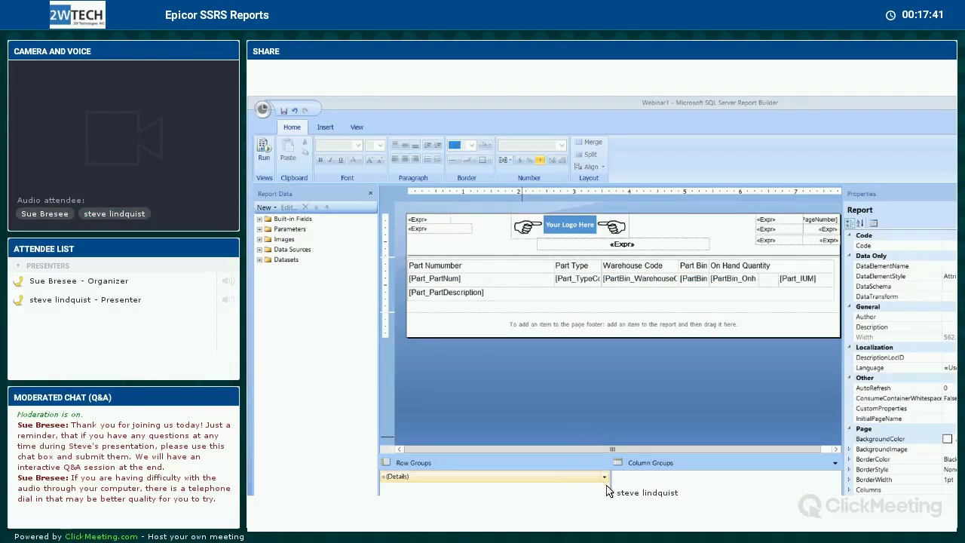
# Step: Switch to the WebinarCOTD1 report and open the value expression of the placeholder in the Customer Name detail cell
pyautogui.moveTo(613, 492)
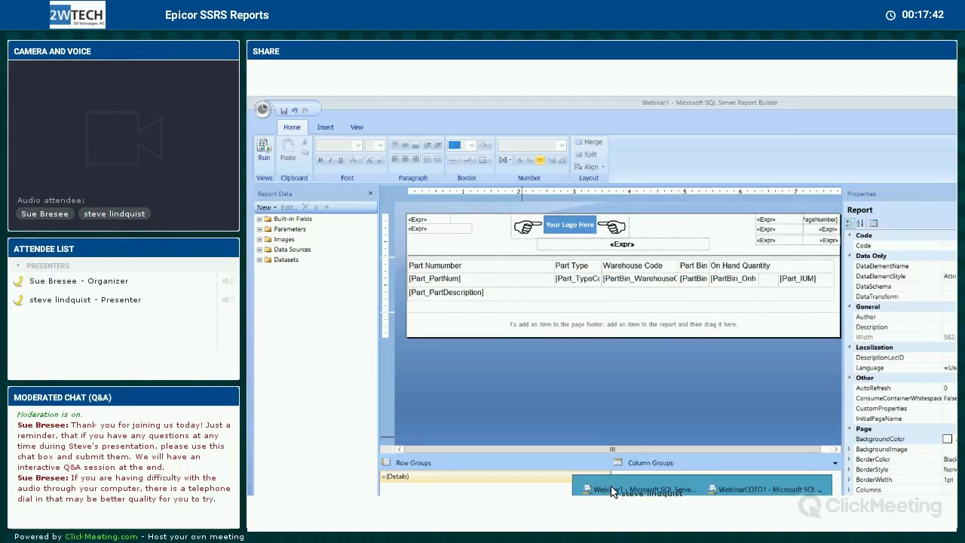
pyautogui.click(653, 437)
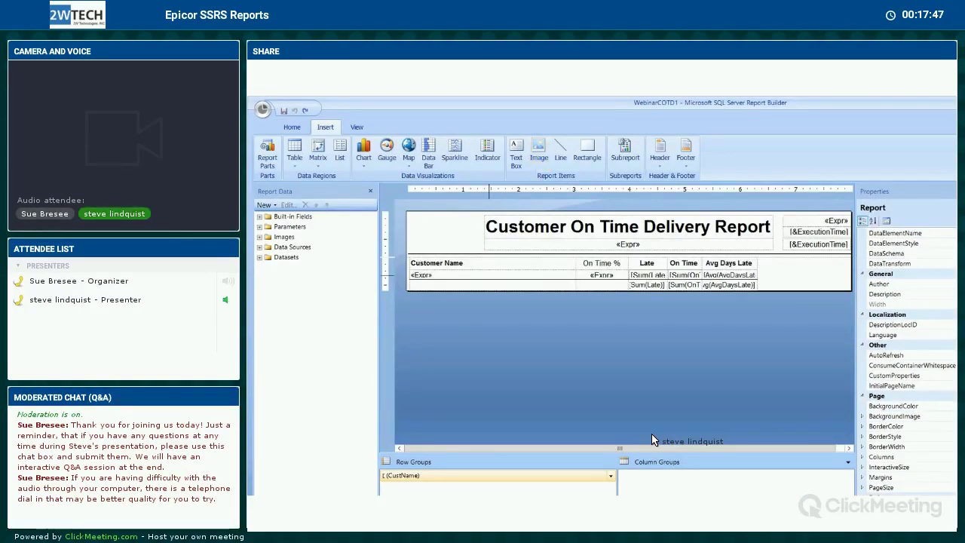
pyautogui.click(489, 275)
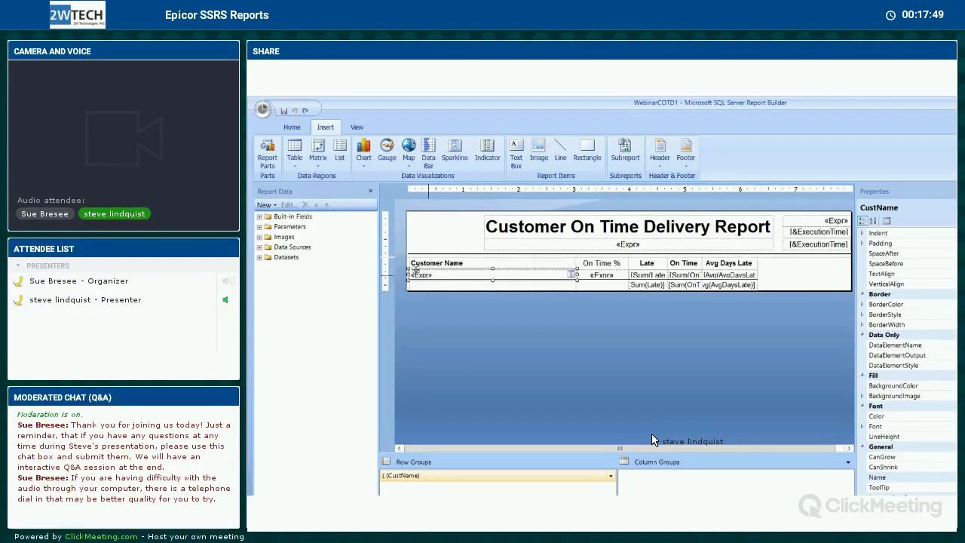
pyautogui.click(425, 274)
pyautogui.click(419, 275)
pyautogui.rightClick(423, 275)
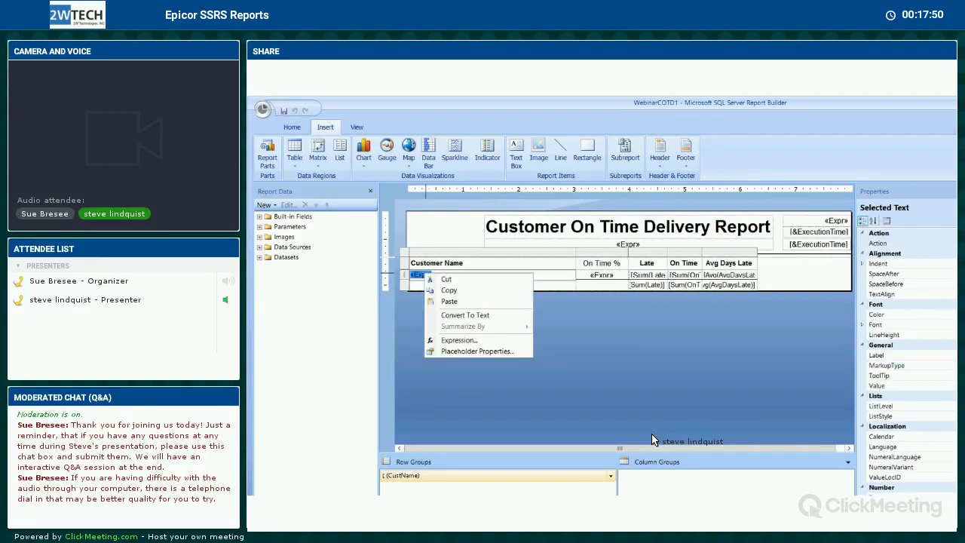
pyautogui.click(478, 352)
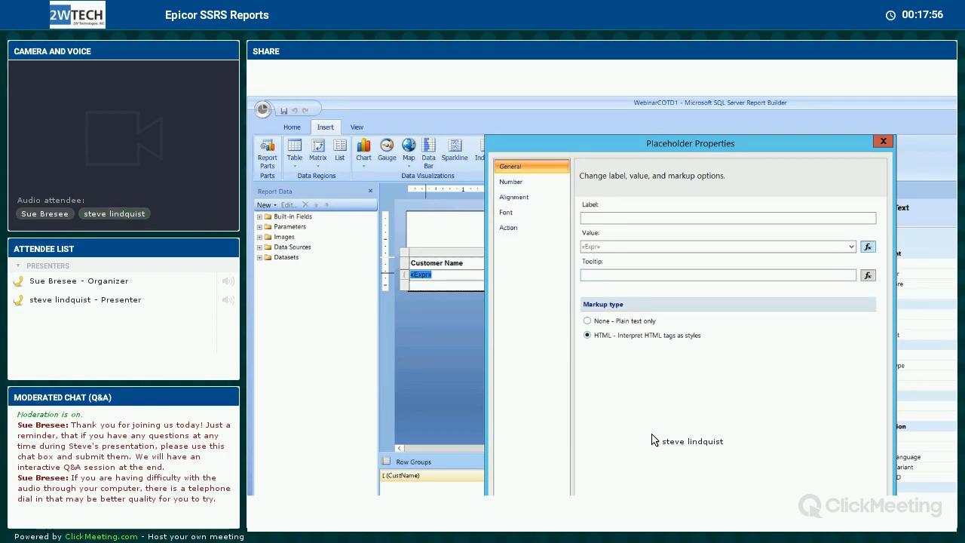
pyautogui.click(868, 246)
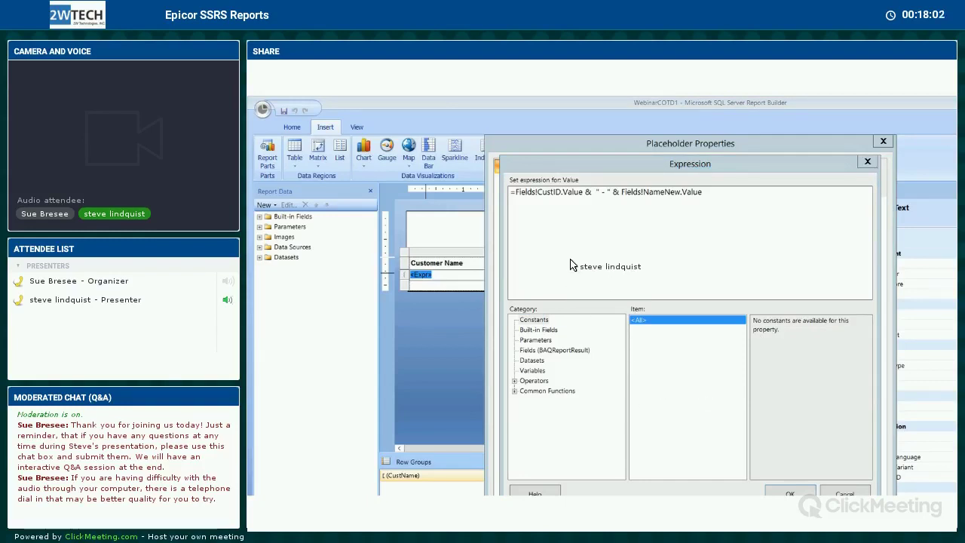
# Step: Replace the placeholder's expression with the copied HTML expression that formats CustID as bold, underlined, red Comic Sans MS text
pyautogui.moveTo(703, 192); pyautogui.dragTo(619, 178)
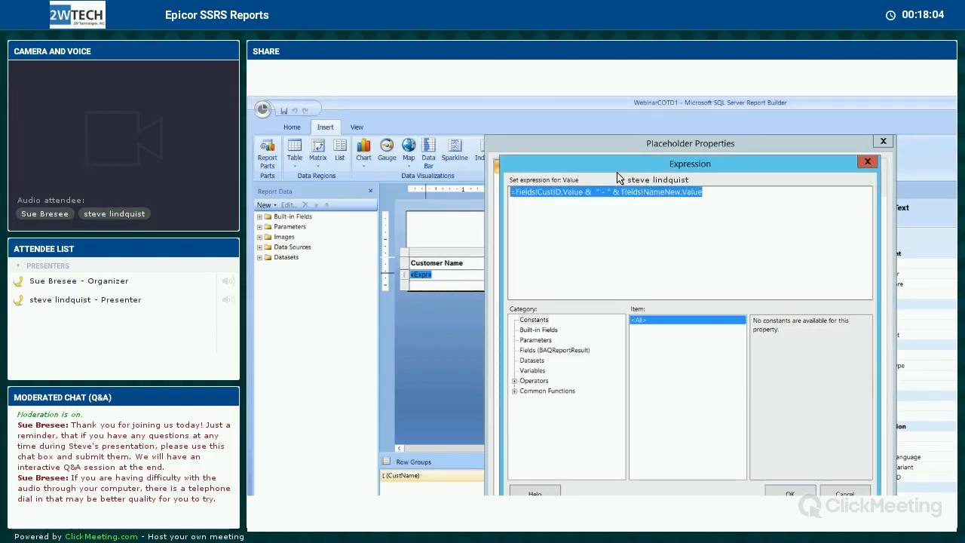
pyautogui.rightClick(565, 193)
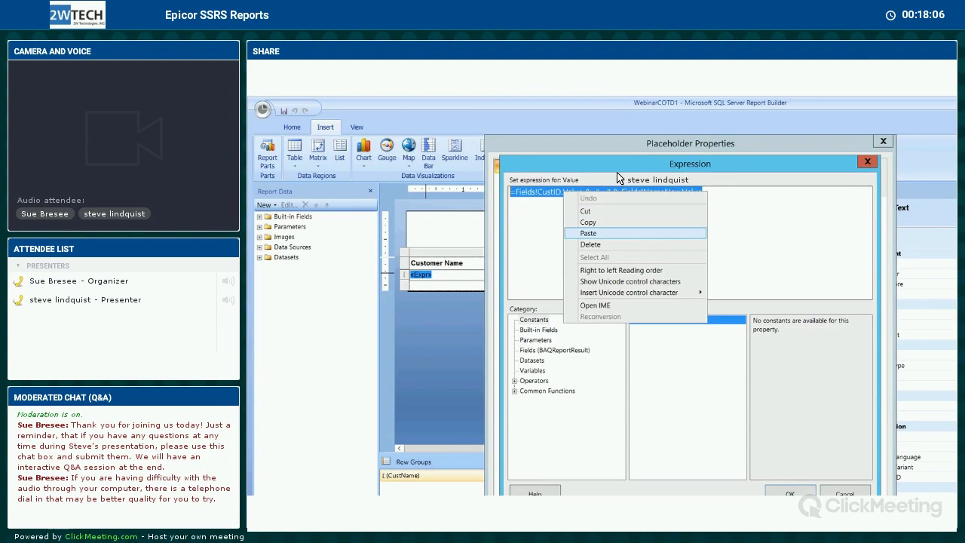
pyautogui.press('Return')
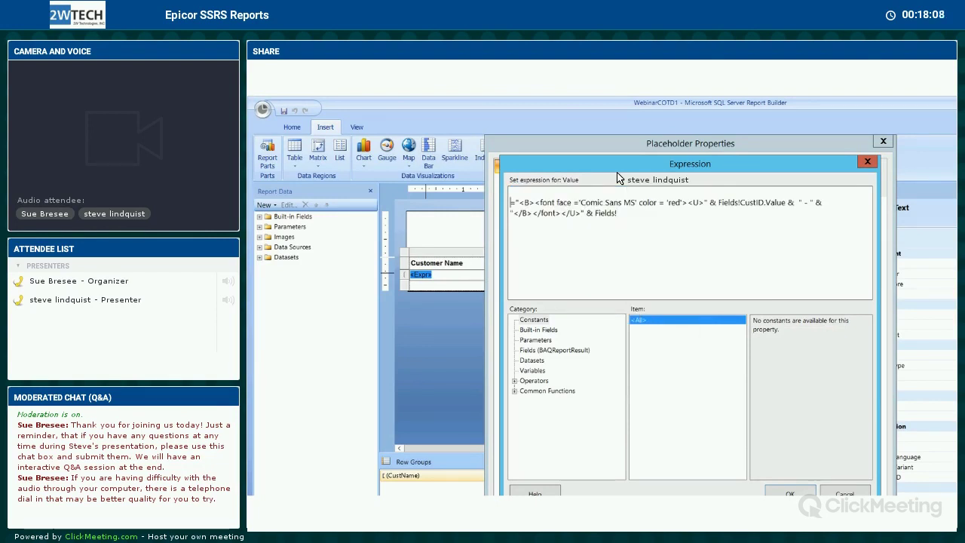
pyautogui.press('BackSpace')
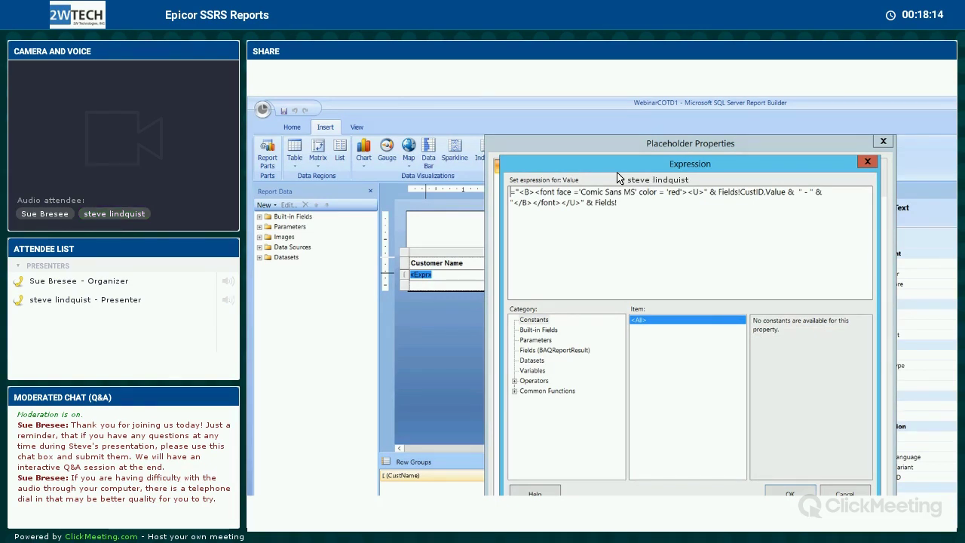
pyautogui.press('Escape')
pyautogui.press('Escape')
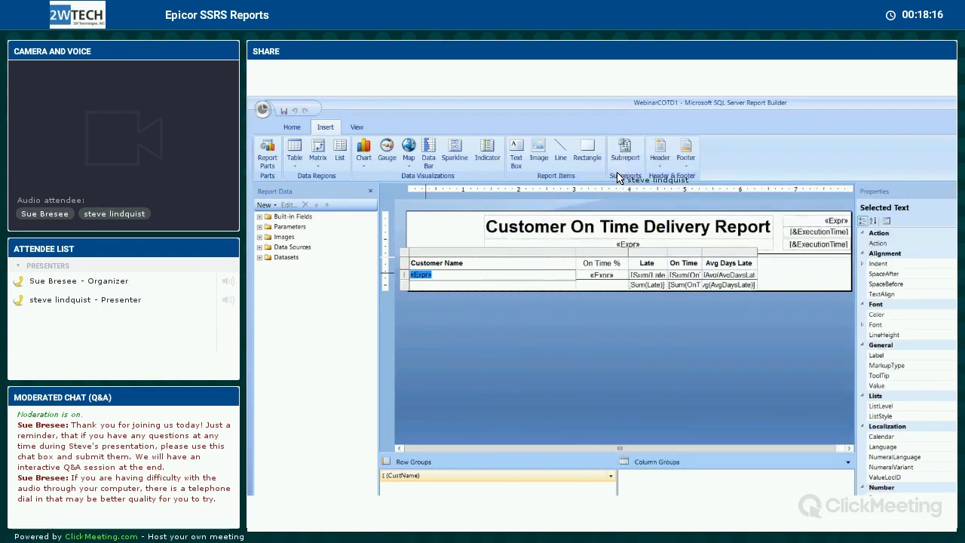
pyautogui.click(559, 354)
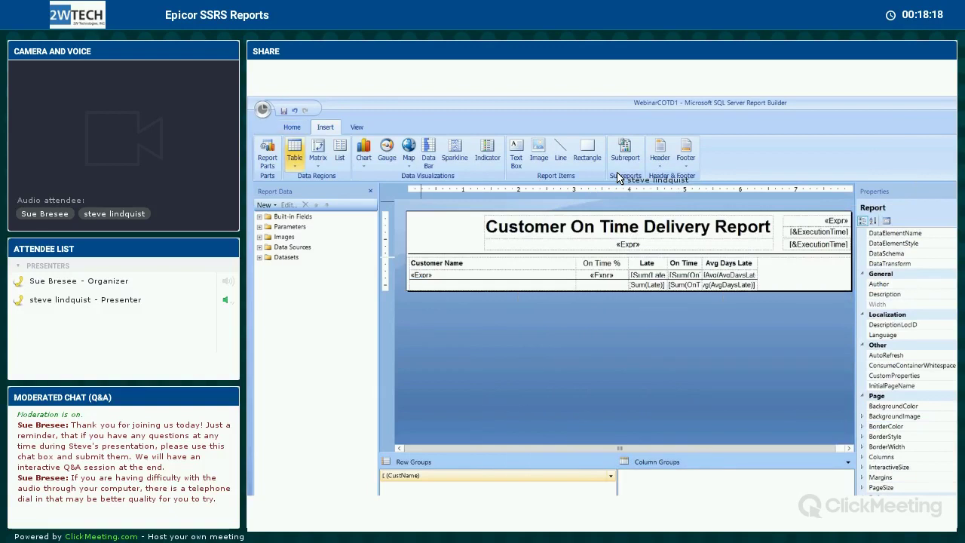
# Step: Try to preview the report, then reopen the value expression of the Customer Name placeholder for review
pyautogui.press('F5')
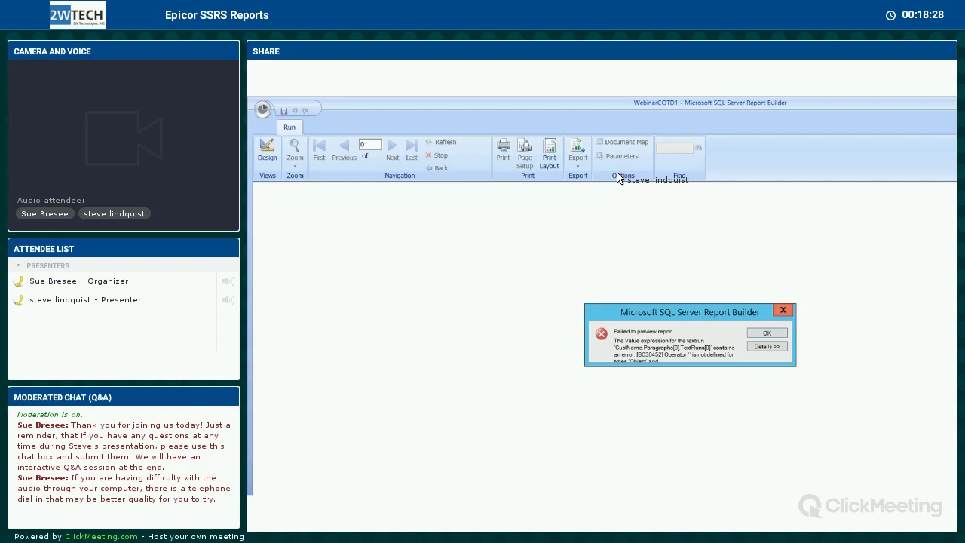
pyautogui.press('Return')
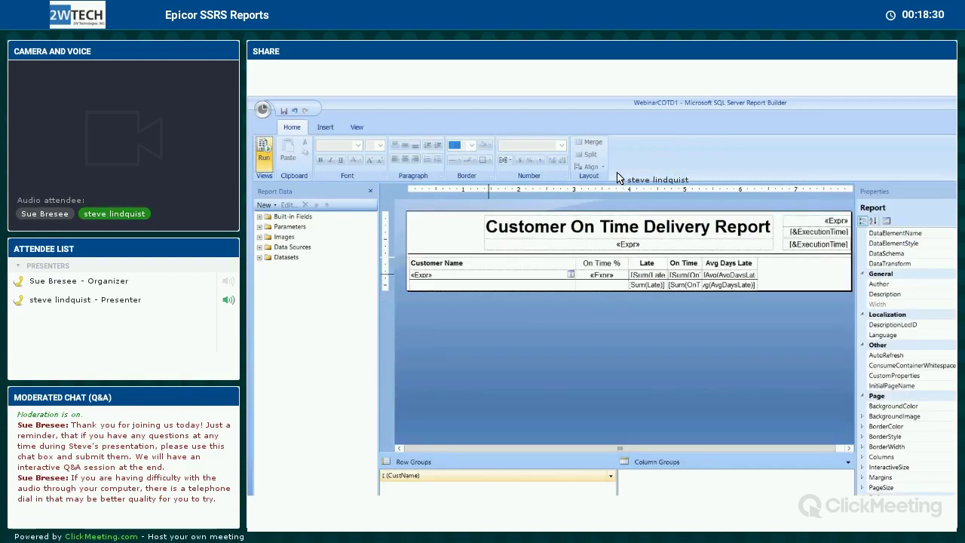
pyautogui.click(488, 274)
pyautogui.rightClick(488, 275)
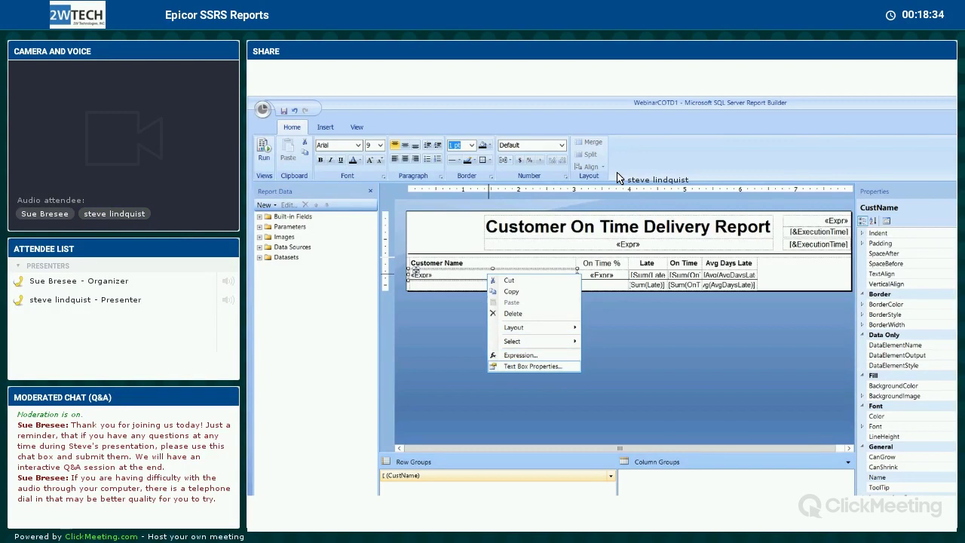
pyautogui.click(422, 275)
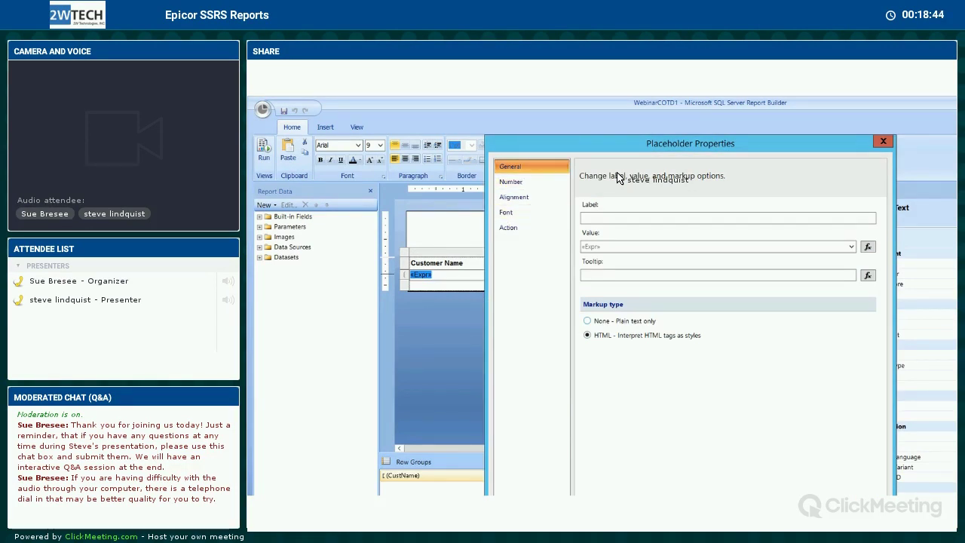
pyautogui.click(868, 246)
pyautogui.click(543, 203)
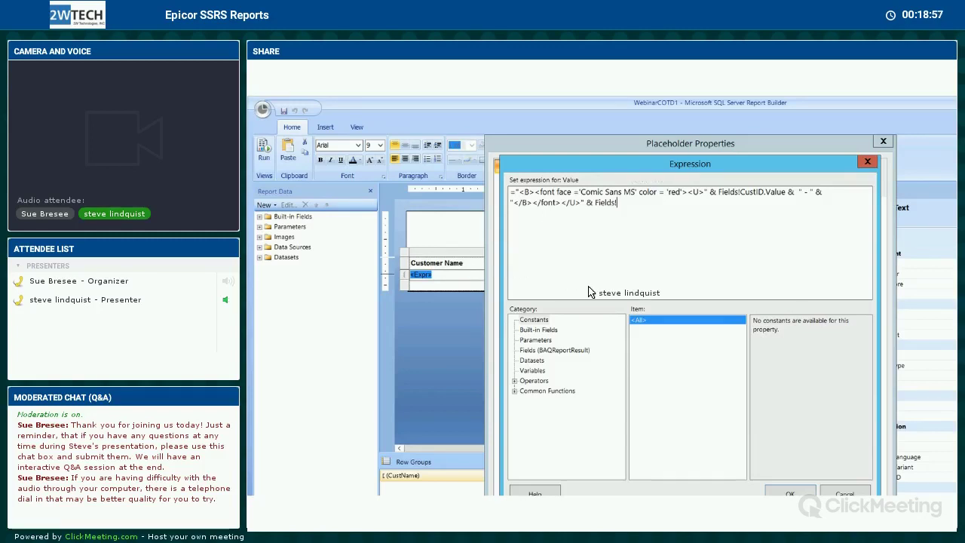
pyautogui.click(909, 262)
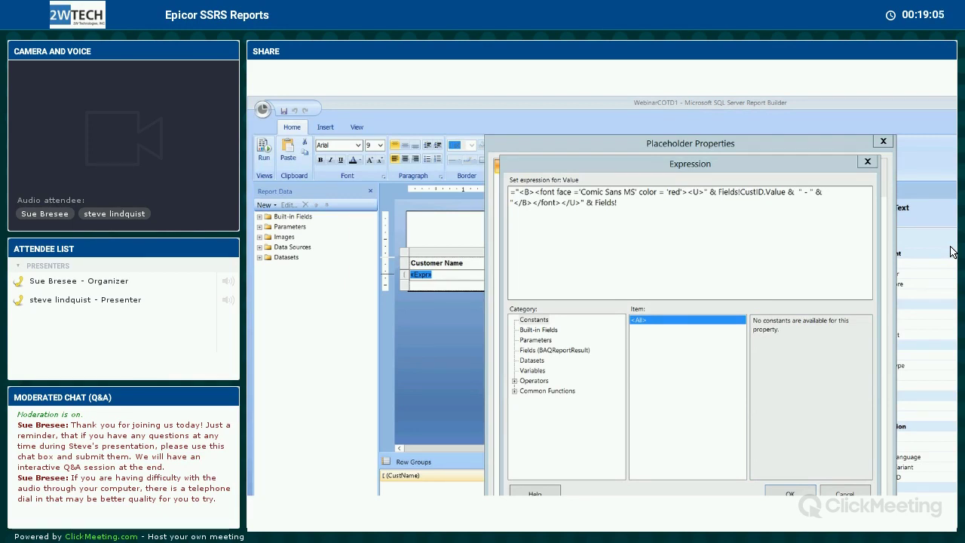
# Step: Paste the copied HTML expression again over the whole Customer Name placeholder expression
pyautogui.hotkey('ctrl', 'a')
pyautogui.rightClick(549, 184)
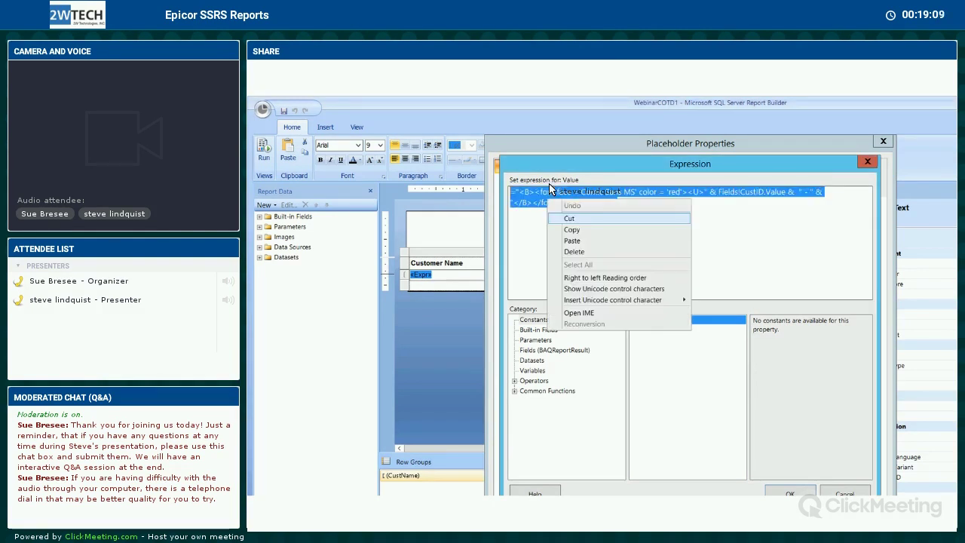
pyautogui.press('Down')
pyautogui.press('Down')
pyautogui.press('Return')
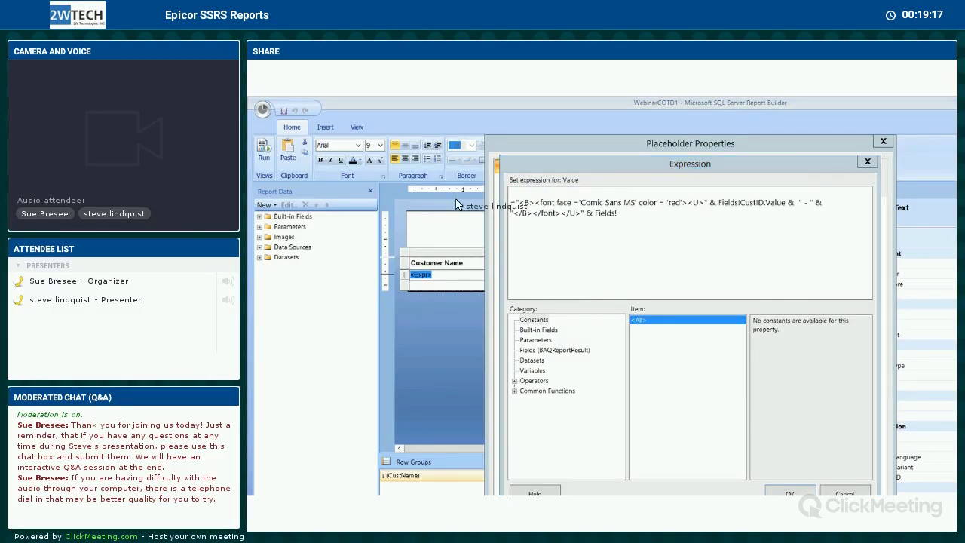
pyautogui.click(553, 193)
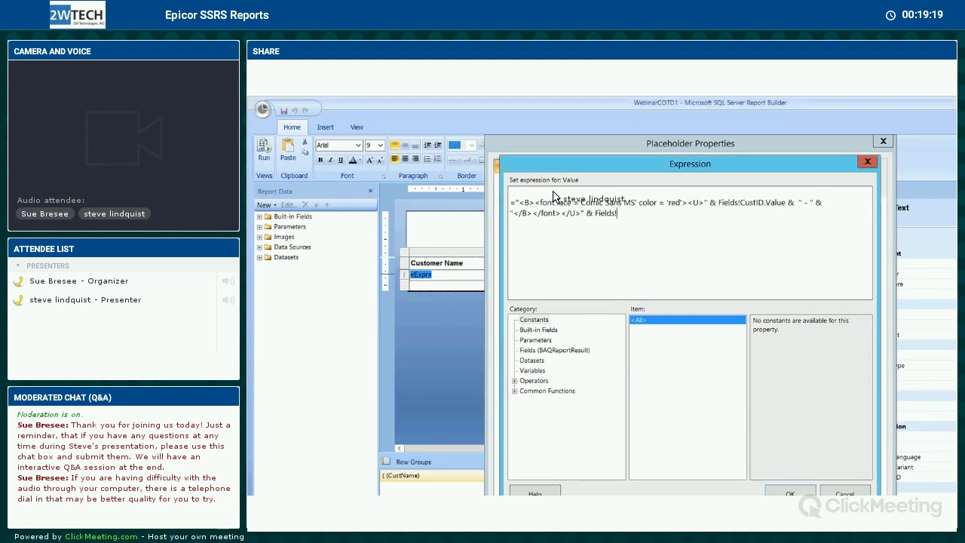
# Step: Complete the last field reference of the expression as Fields!nAMEnEW.vALUE and accept the placeholder properties
pyautogui.write('nAMEnEW.vA')
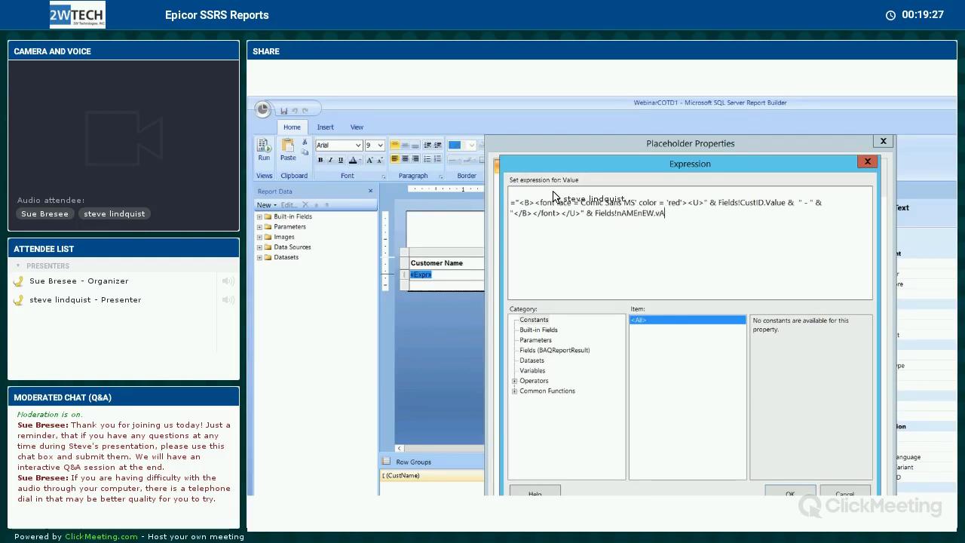
pyautogui.write('LUE')
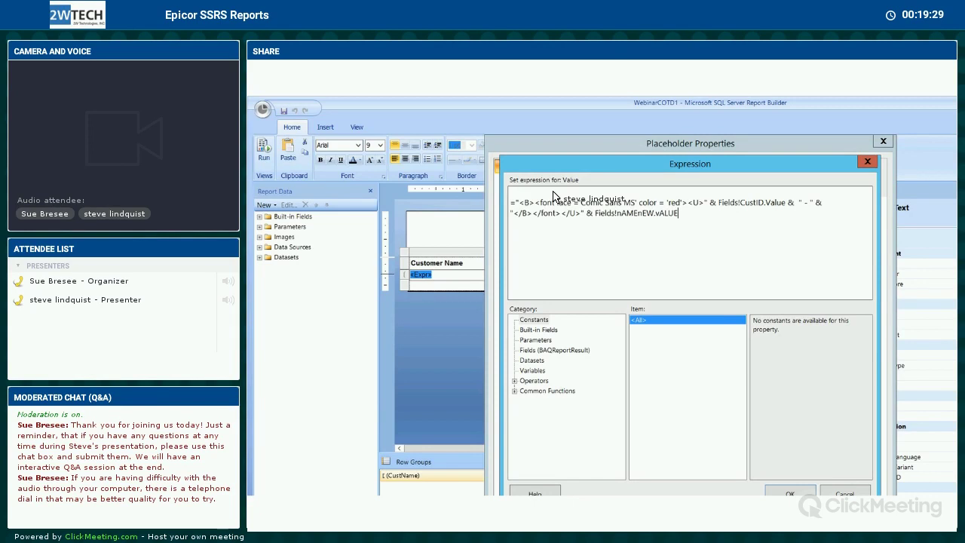
pyautogui.press('Return')
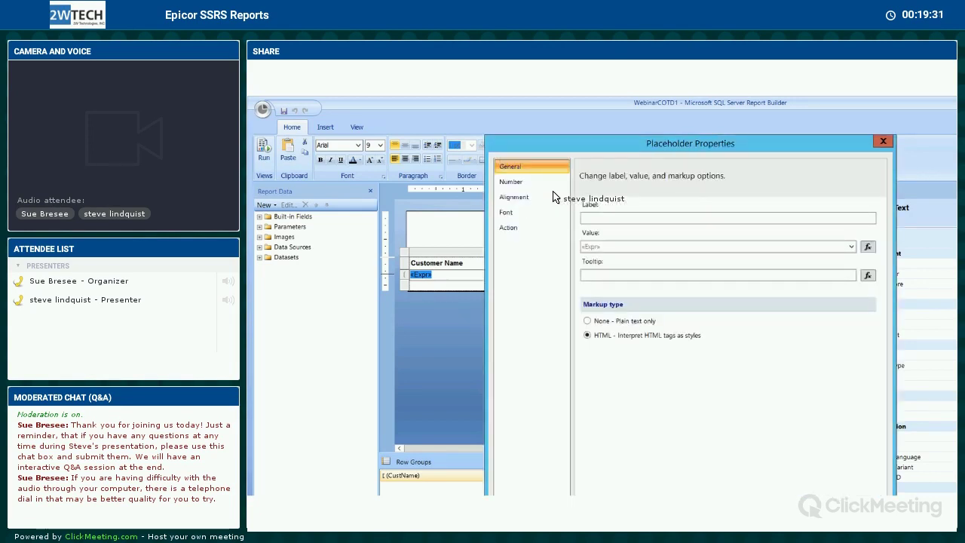
pyautogui.press('Return')
# Step: Try to preview the report with error details shown, then check the Customer Name placeholder's expression without changing it
pyautogui.press('F5')
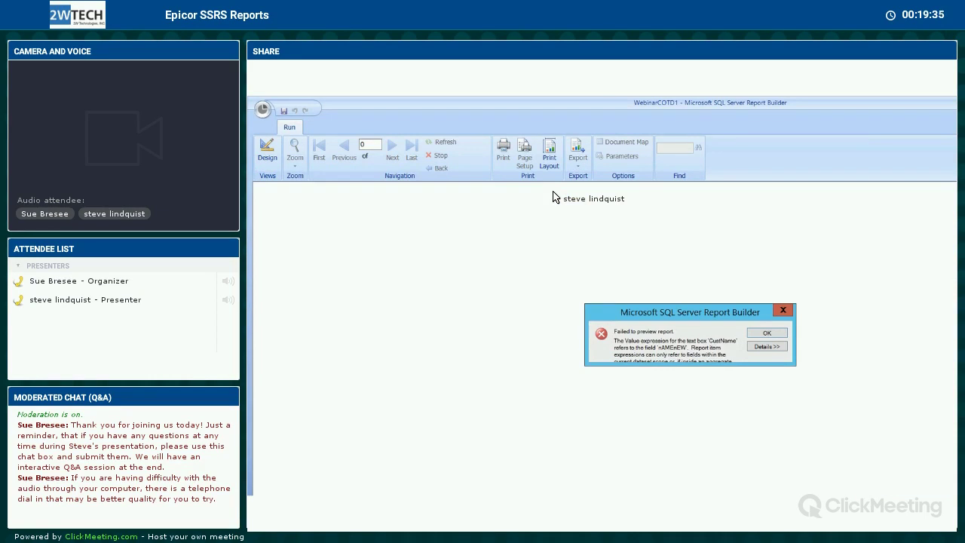
pyautogui.click(767, 346)
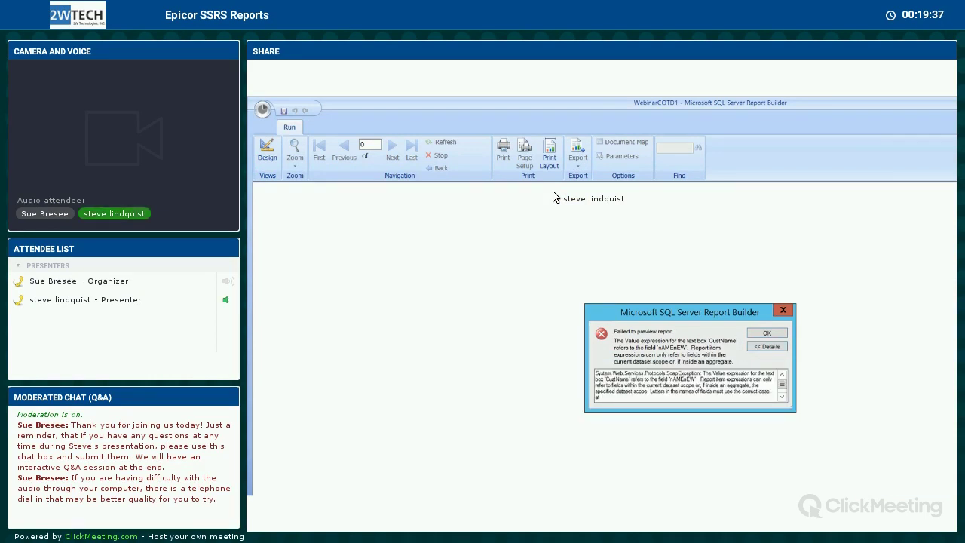
pyautogui.press('Return')
pyautogui.click(422, 276)
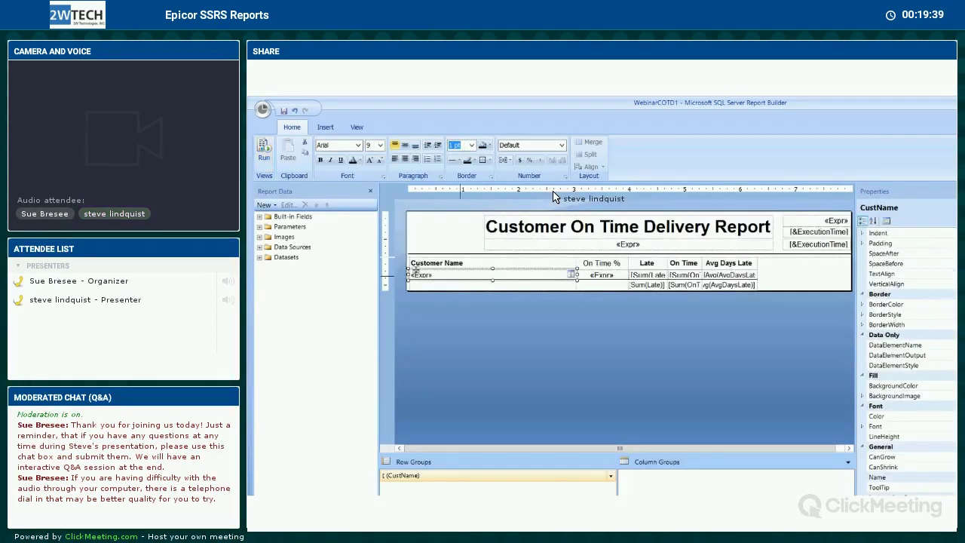
pyautogui.doubleClick(424, 275)
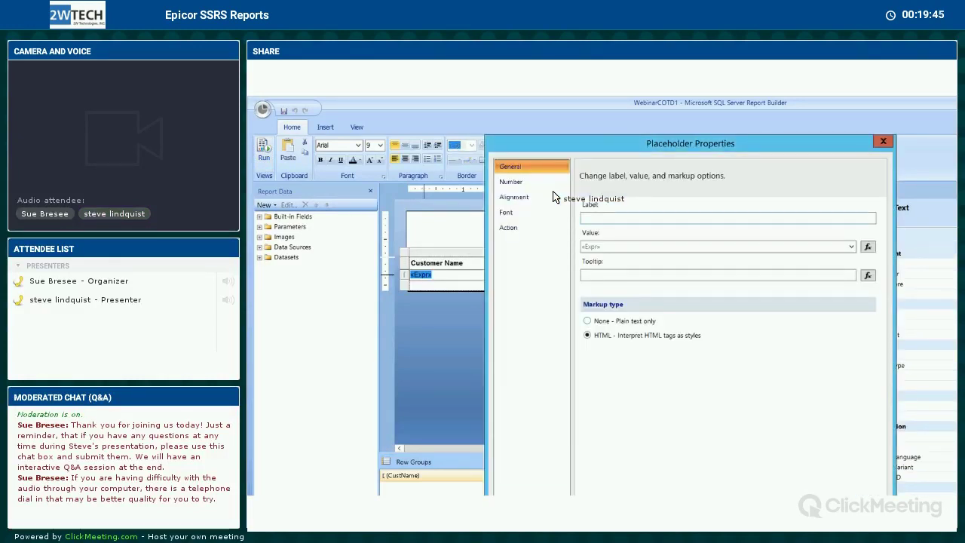
pyautogui.click(867, 246)
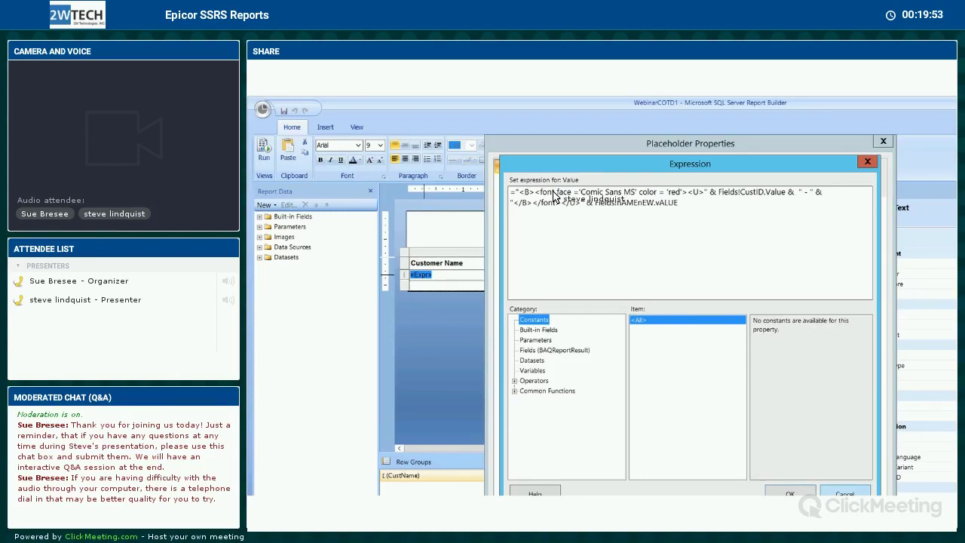
pyautogui.click(844, 494)
pyautogui.press('Escape')
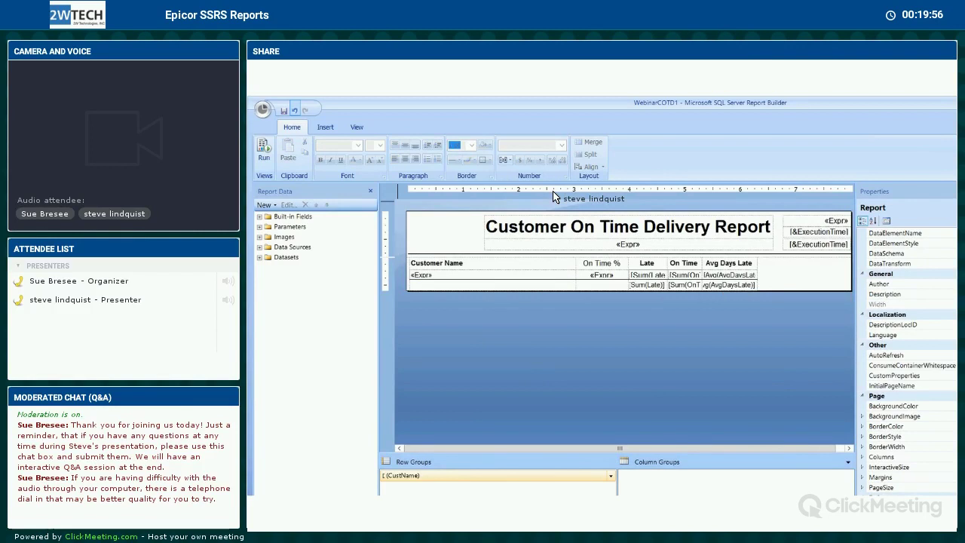
# Step: Undo the last Customer Name expression change and expand the datasets to view the BAQReportResult fields
pyautogui.click(295, 111)
pyautogui.click(259, 257)
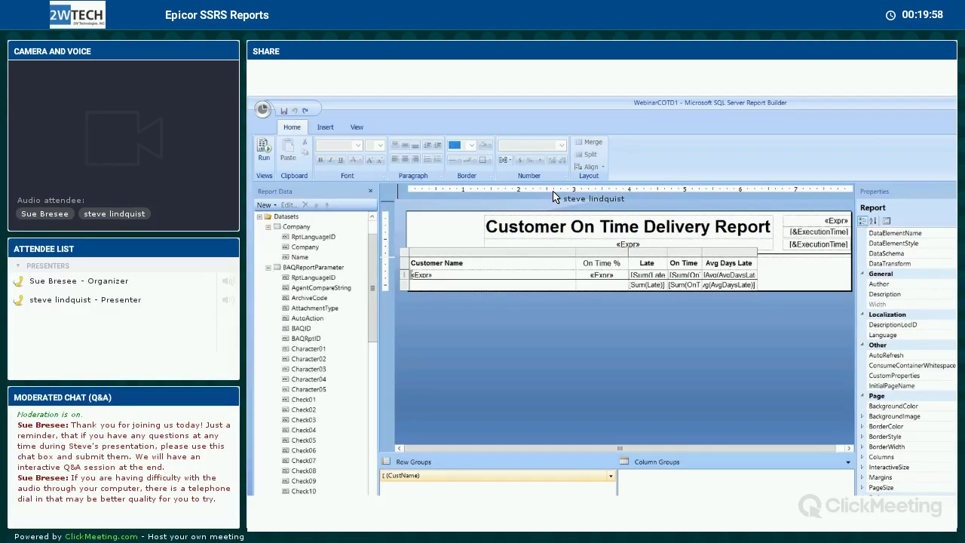
pyautogui.click(269, 268)
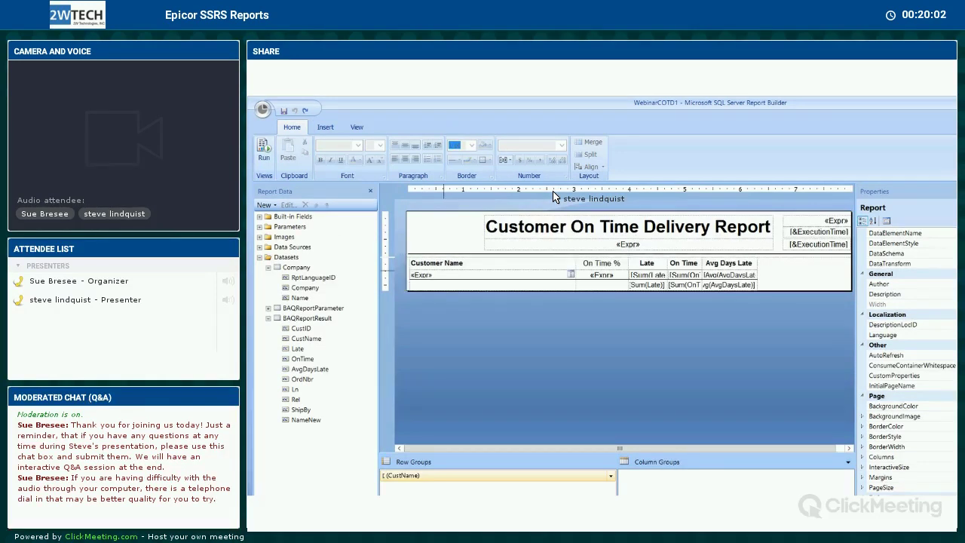
# Step: Try to run the report again, return to design view, and switch to the presentation slides
pyautogui.click(264, 150)
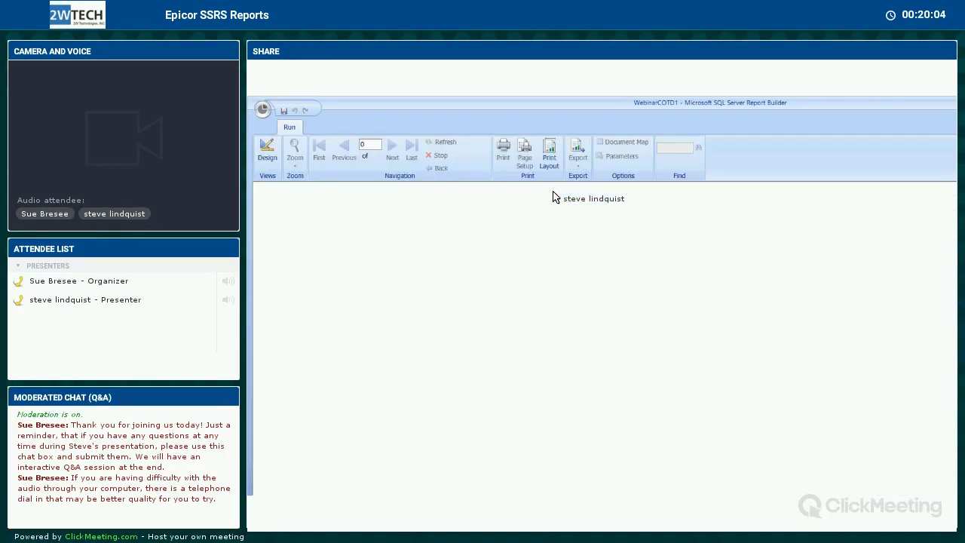
pyautogui.click(267, 150)
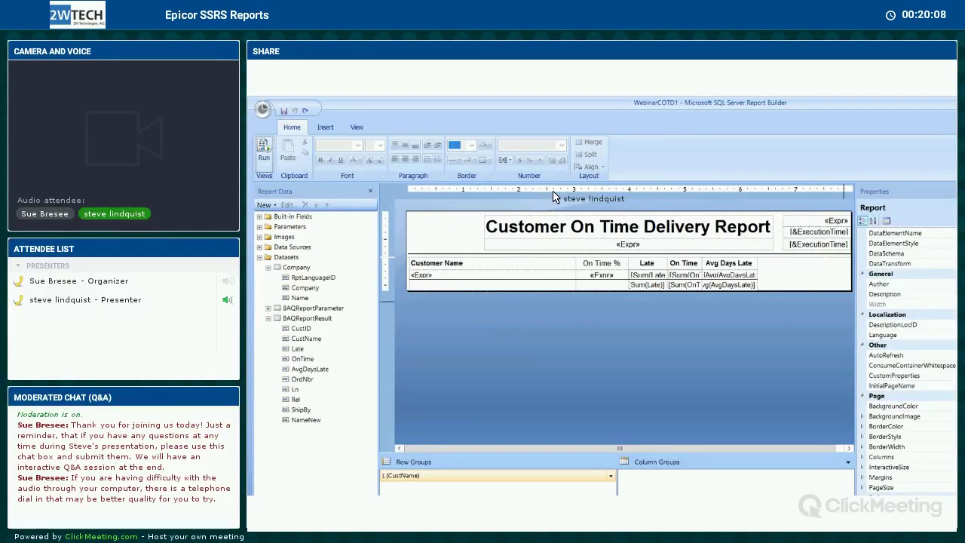
pyautogui.hotkey('alt', 'Tab')
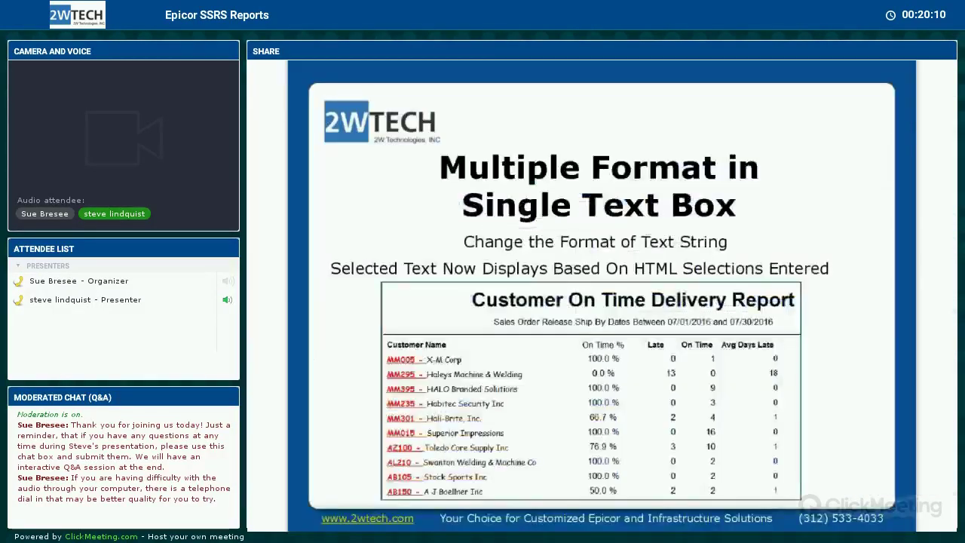
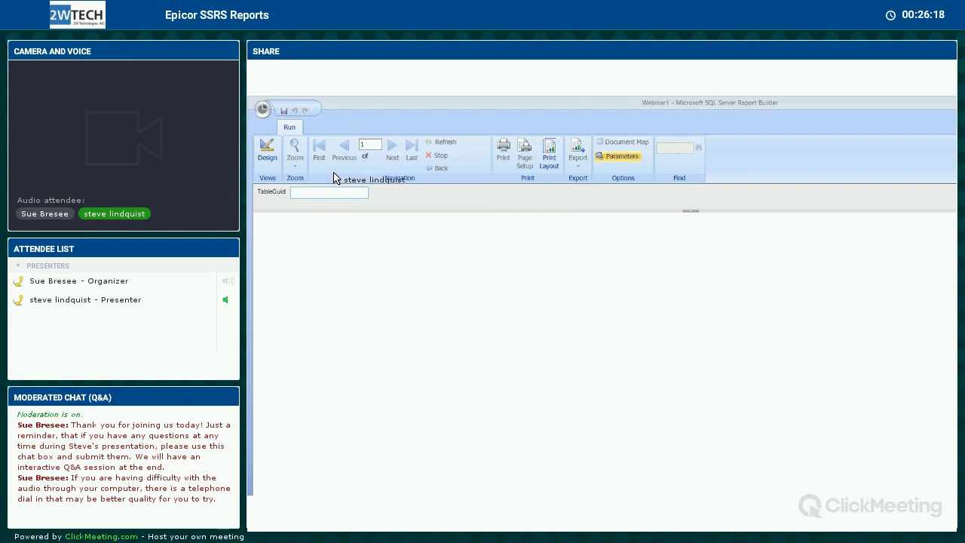
# Step: Paste the copied table GUID as the TableGuid parameter and run the Webinar1 report to preview it
pyautogui.rightClick(356, 192)
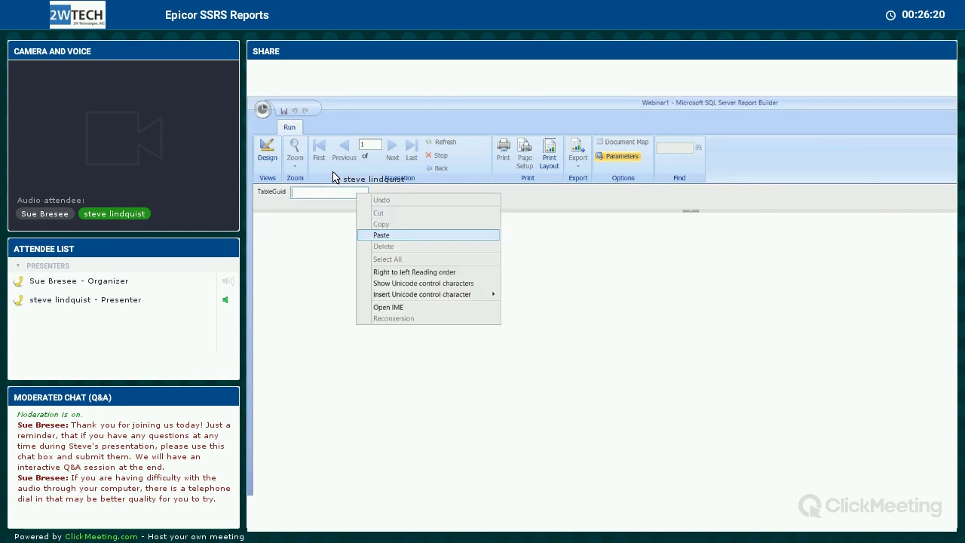
pyautogui.click(377, 231)
pyautogui.press('Return')
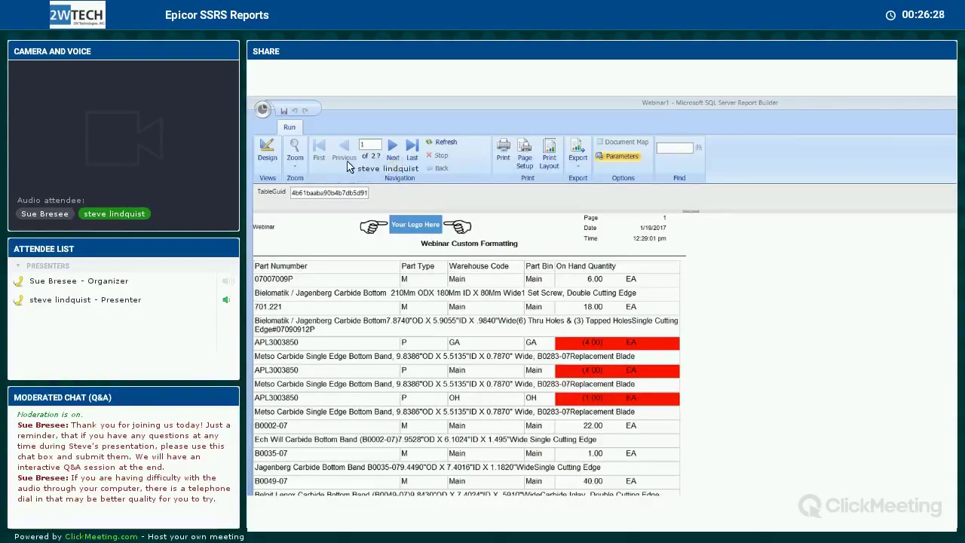
# Step: Rerun the report with the other copied TableGuid value, return to design view, and switch to the presentation slides
pyautogui.doubleClick(331, 192)
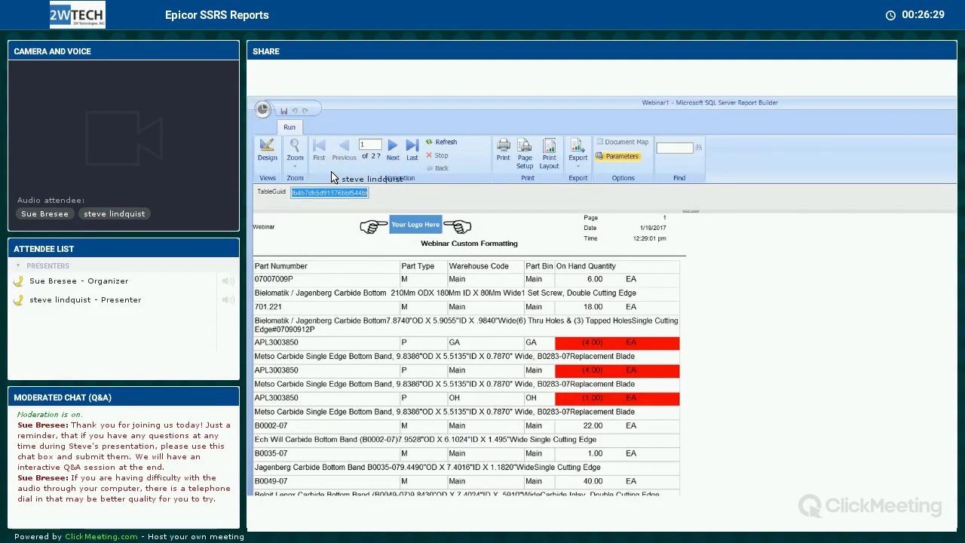
pyautogui.hotkey('ctrl', 'v')
pyautogui.press('Return')
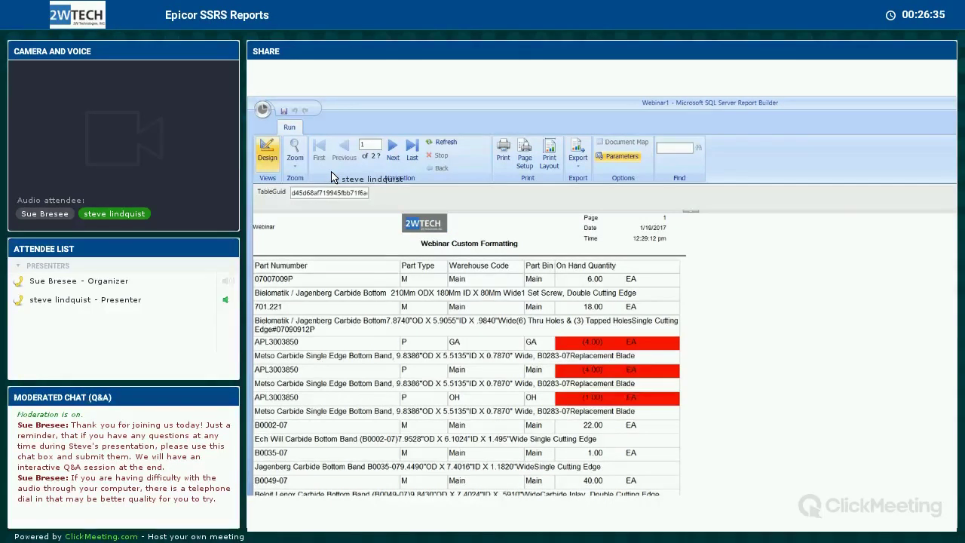
pyautogui.click(267, 150)
pyautogui.click(505, 62)
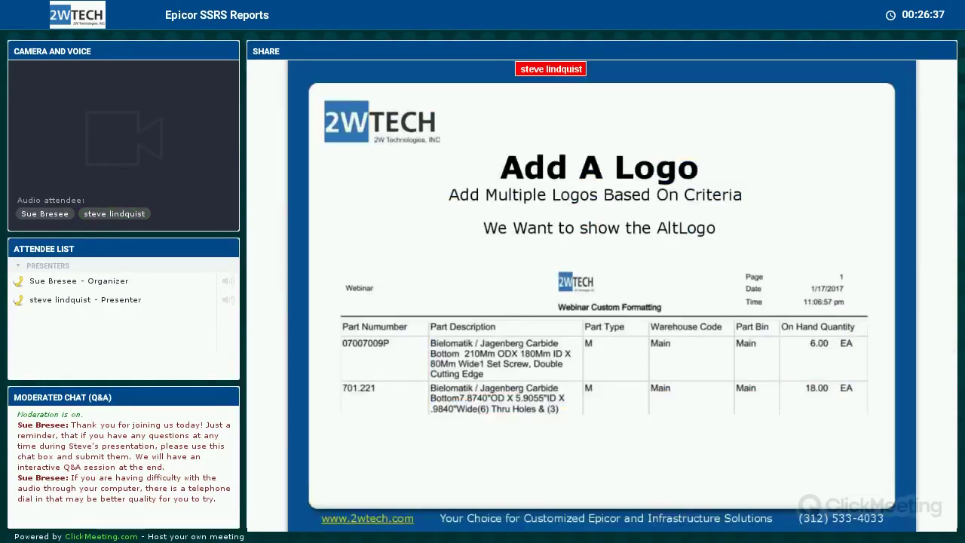
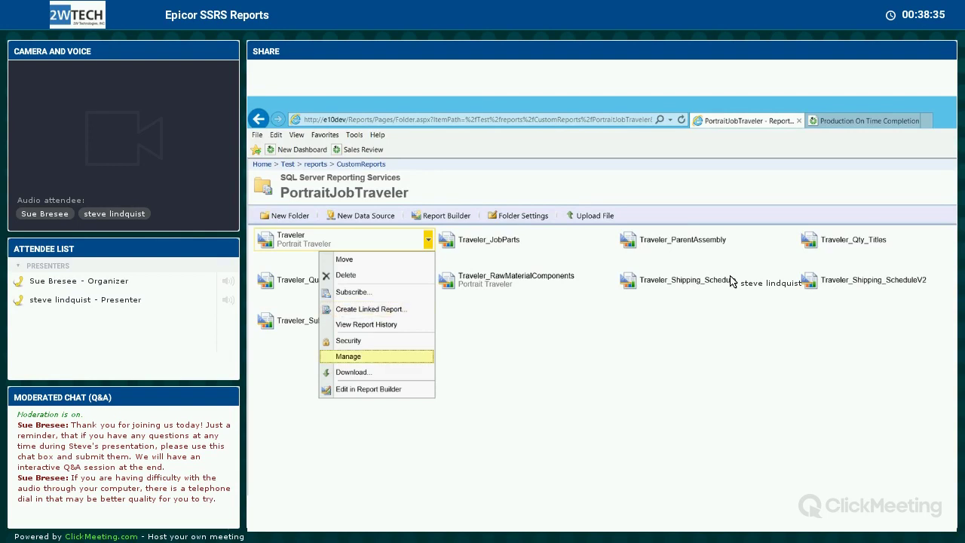
# Step: Open the Traveler report in Report Builder and fill the Traveler_Shipping_ScheduleV2 row with yellow
pyautogui.click(369, 389)
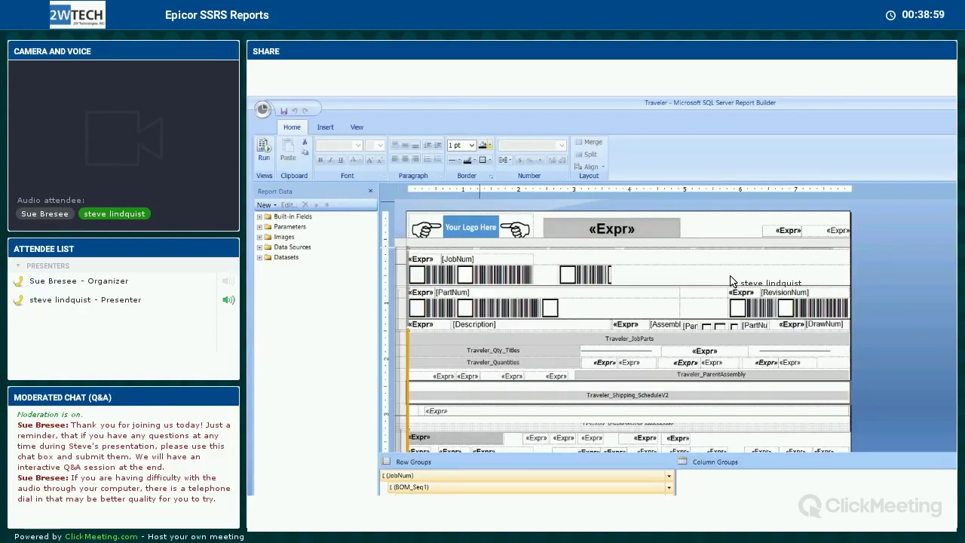
pyautogui.click(490, 145)
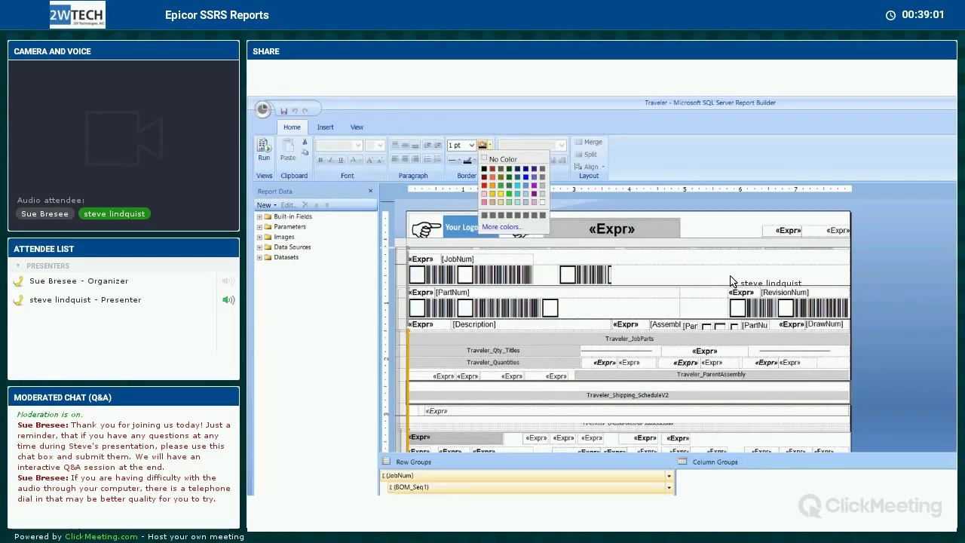
pyautogui.click(500, 185)
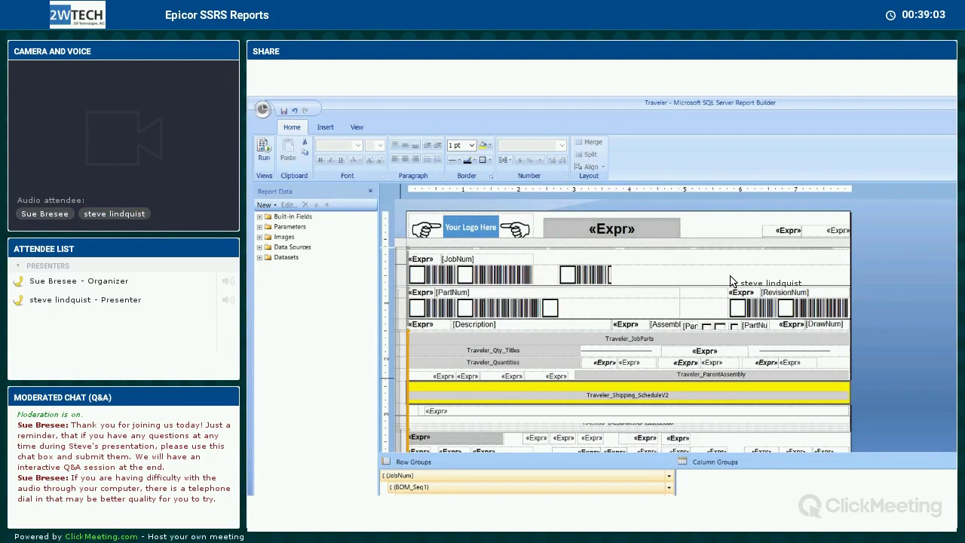
# Step: Examine the visibility expression of the Traveler_Shipping_ScheduleV2 row and close the Traveler report without saving
pyautogui.rightClick(399, 392)
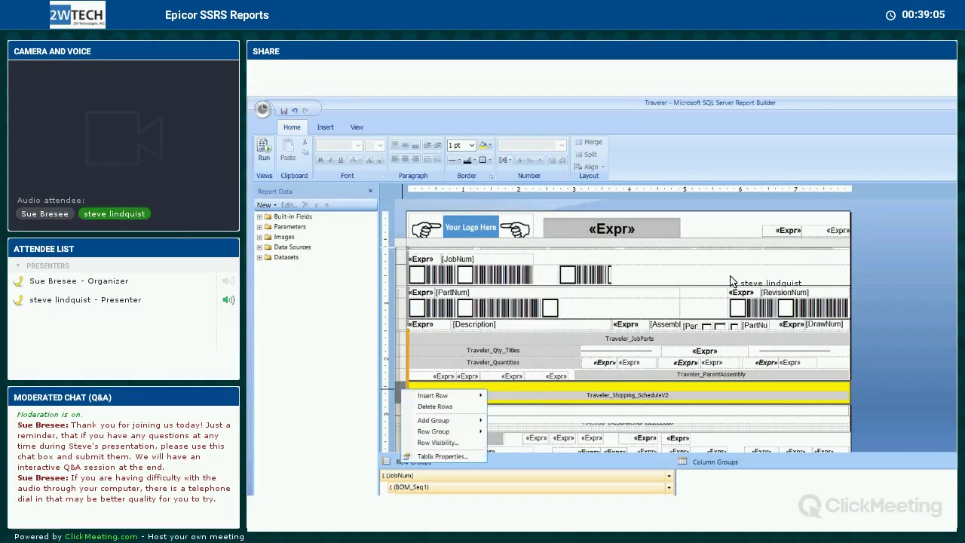
pyautogui.click(437, 442)
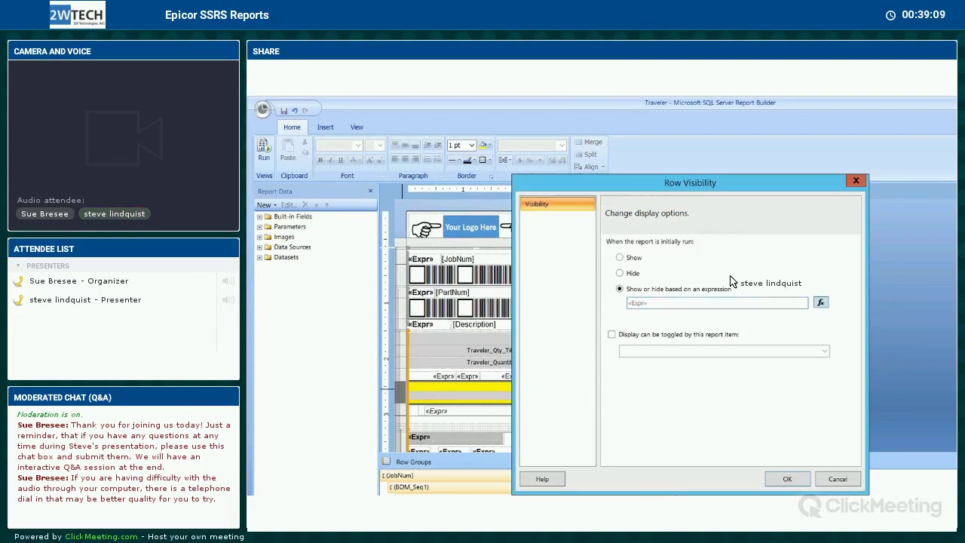
pyautogui.click(821, 302)
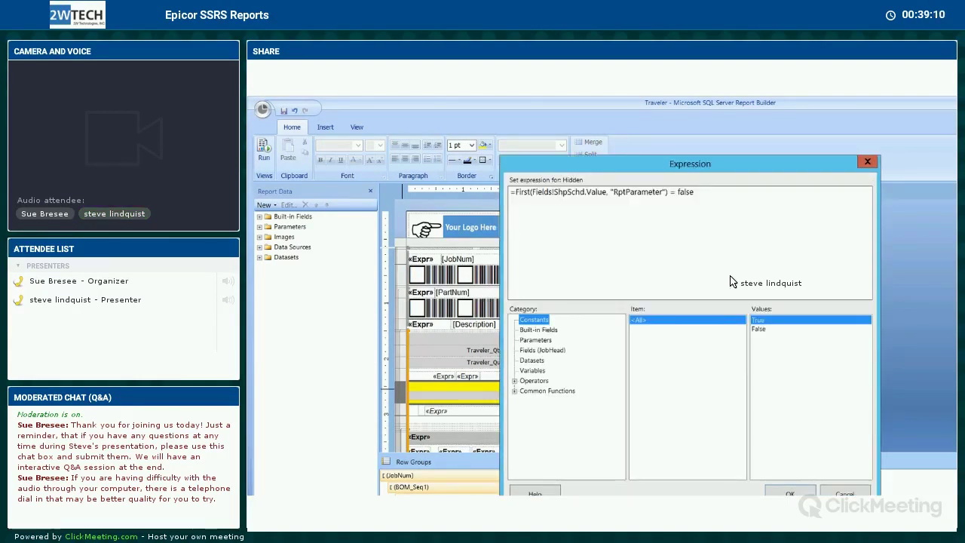
pyautogui.click(844, 492)
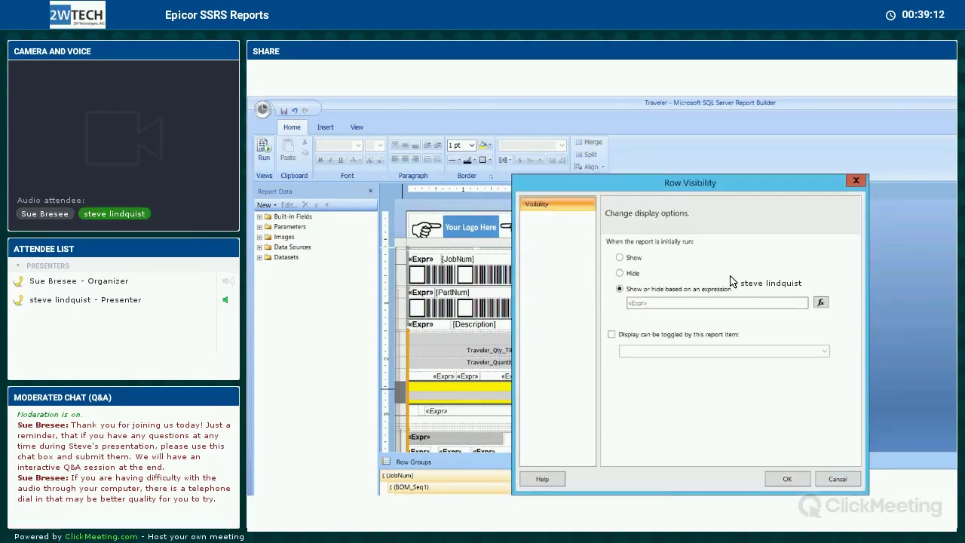
pyautogui.click(620, 273)
pyautogui.click(787, 479)
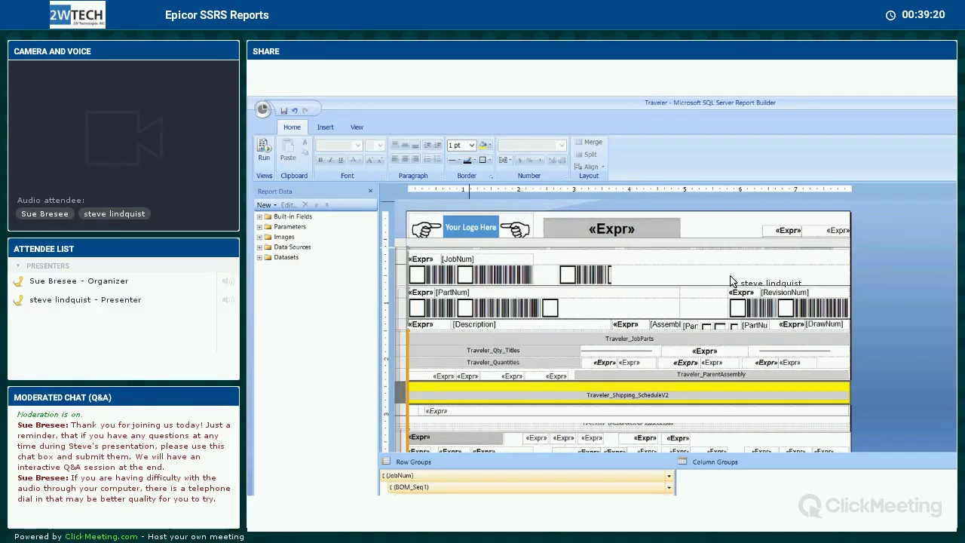
pyautogui.hotkey('alt', 'F4')
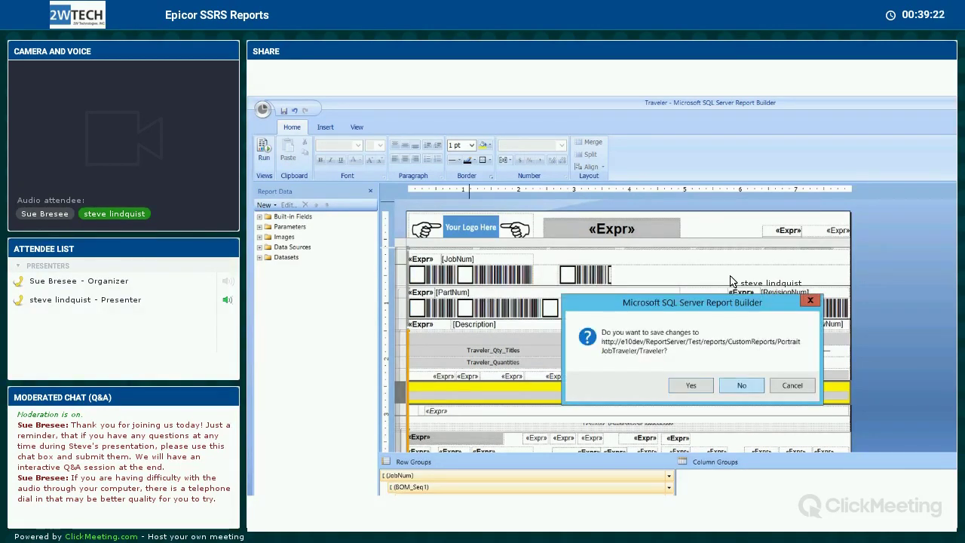
pyautogui.click(742, 385)
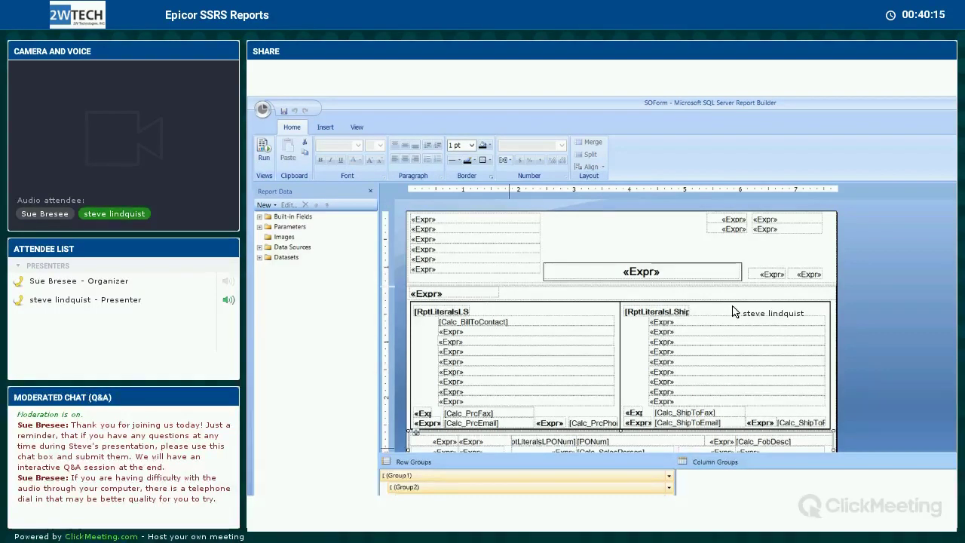
# Step: Examine the value expression of the third bill-to address line in SOForm and return to the report folder in the browser
pyautogui.scroll(-5, 733, 311)
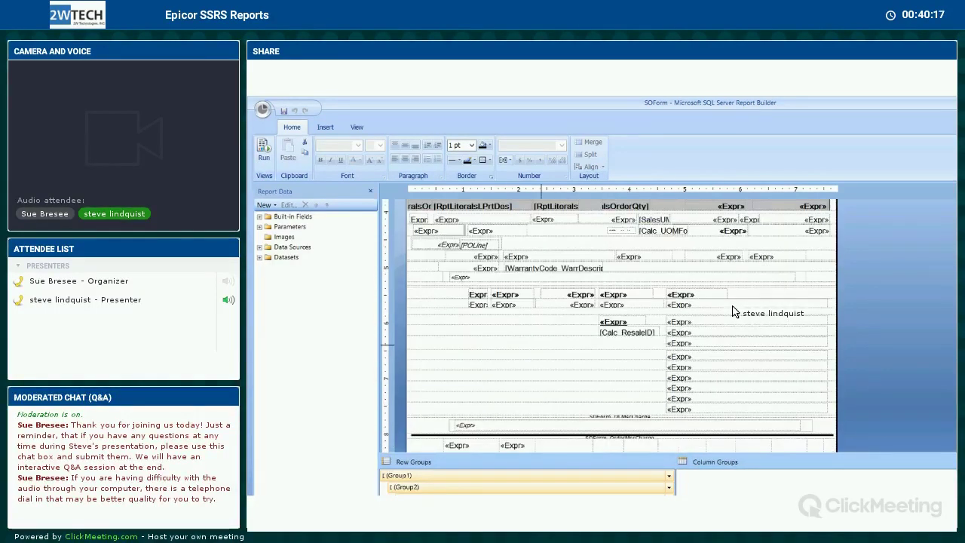
pyautogui.scroll(5, 733, 311)
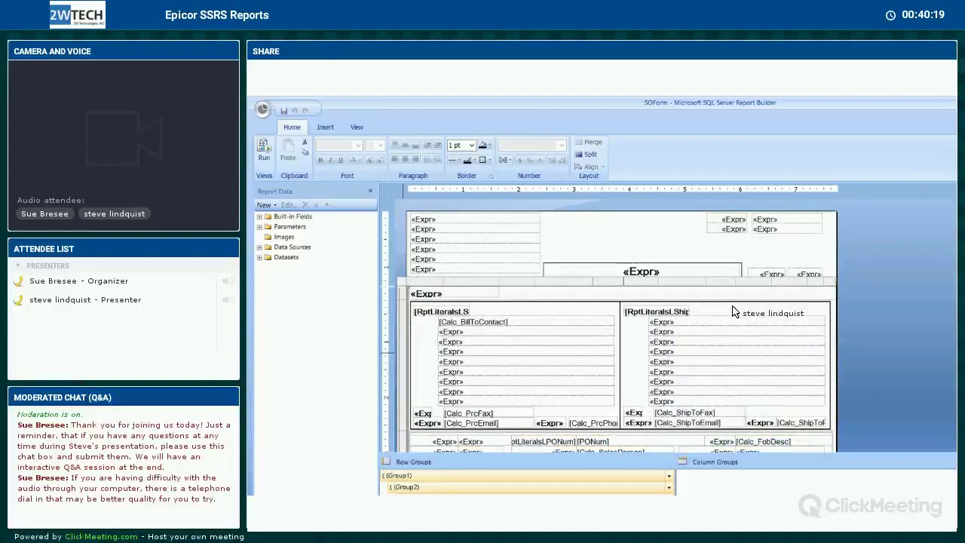
pyautogui.click(733, 311)
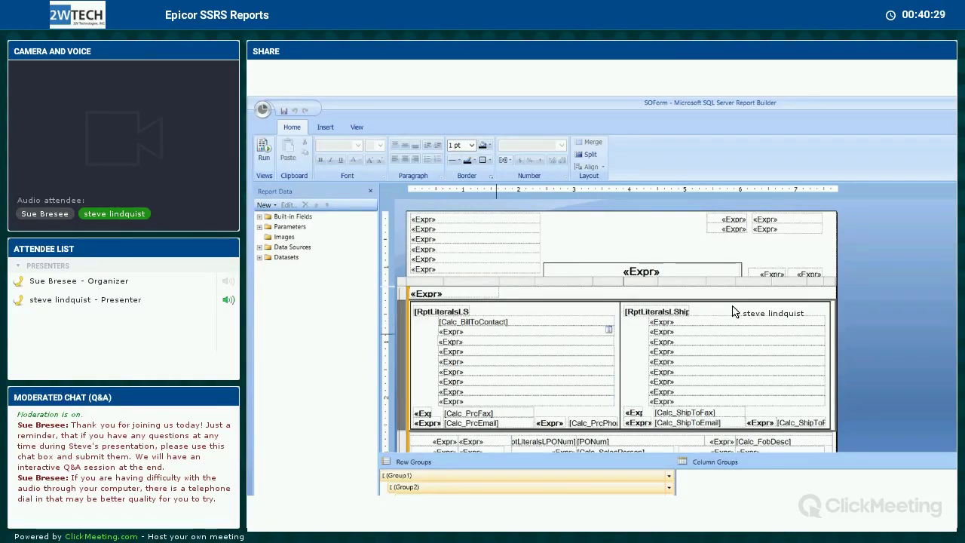
pyautogui.rightClick(484, 349)
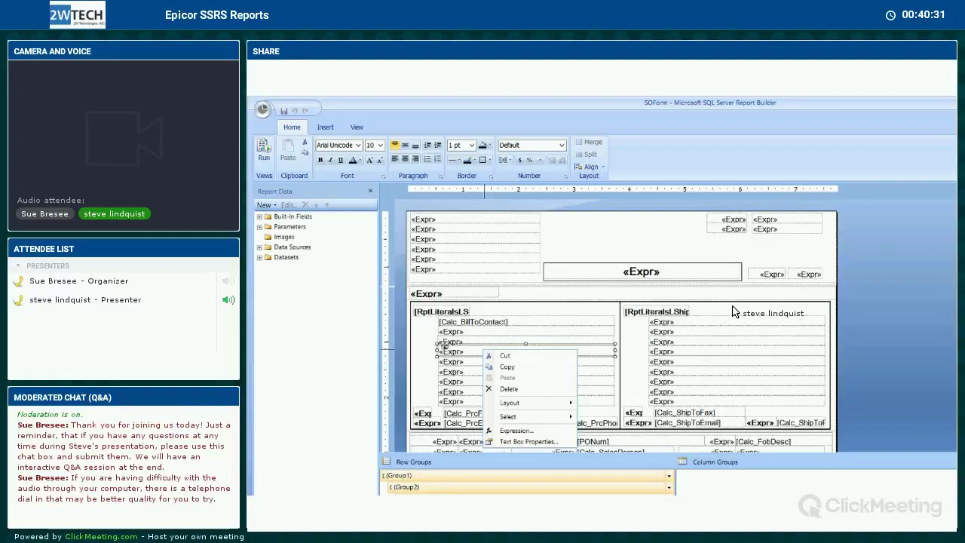
pyautogui.click(517, 431)
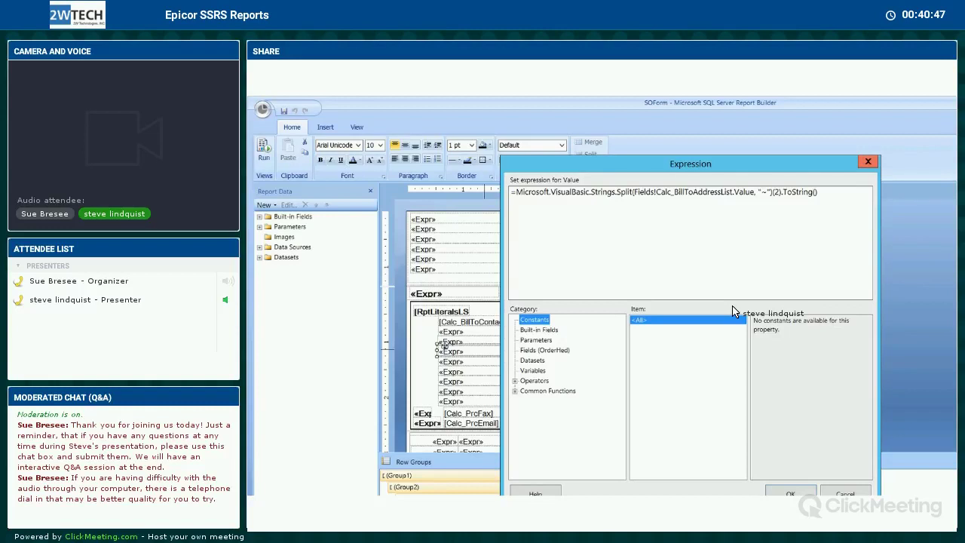
pyautogui.press('Escape')
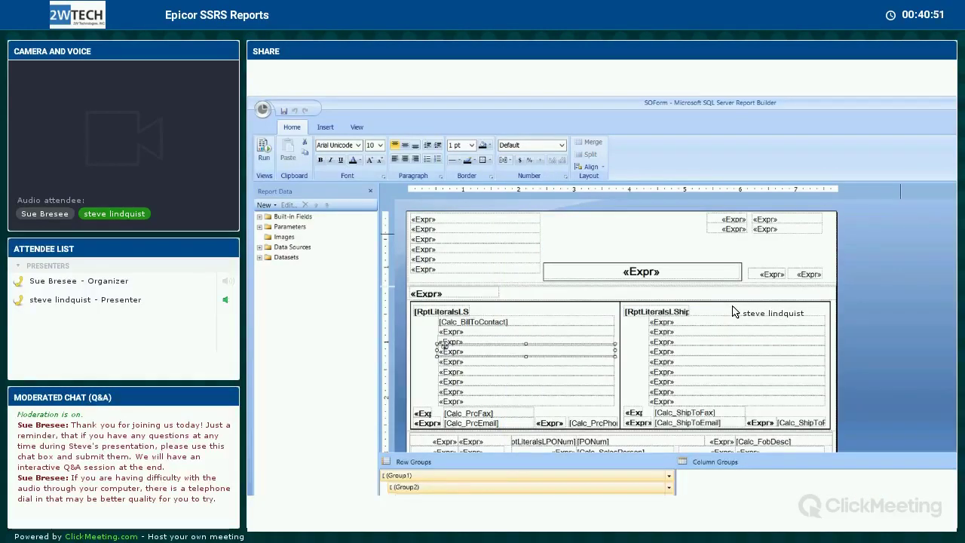
pyautogui.hotkey('alt', 'Tab')
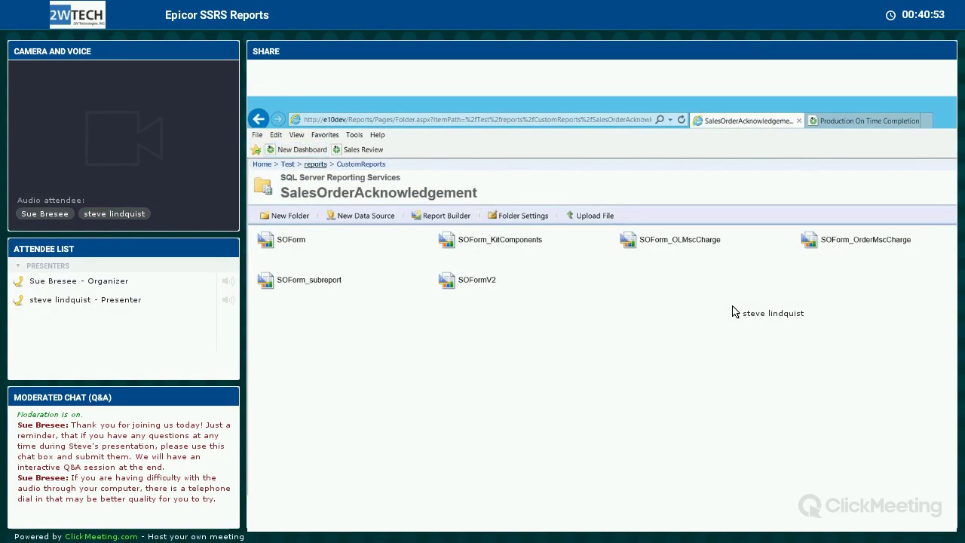
# Step: Open the ARForm report from the ARFormWhiteSpace folder under CustomReports in Report Builder
pyautogui.click(360, 165)
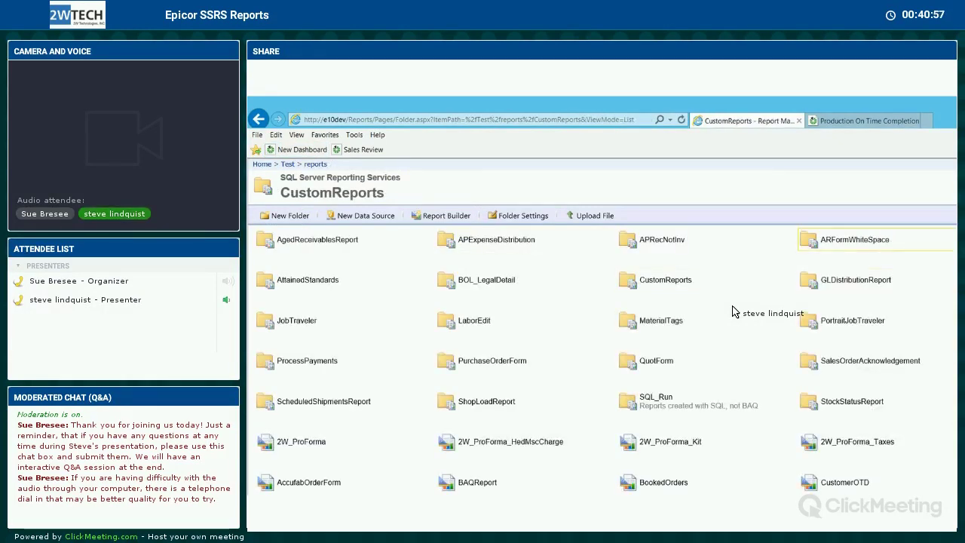
pyautogui.click(854, 239)
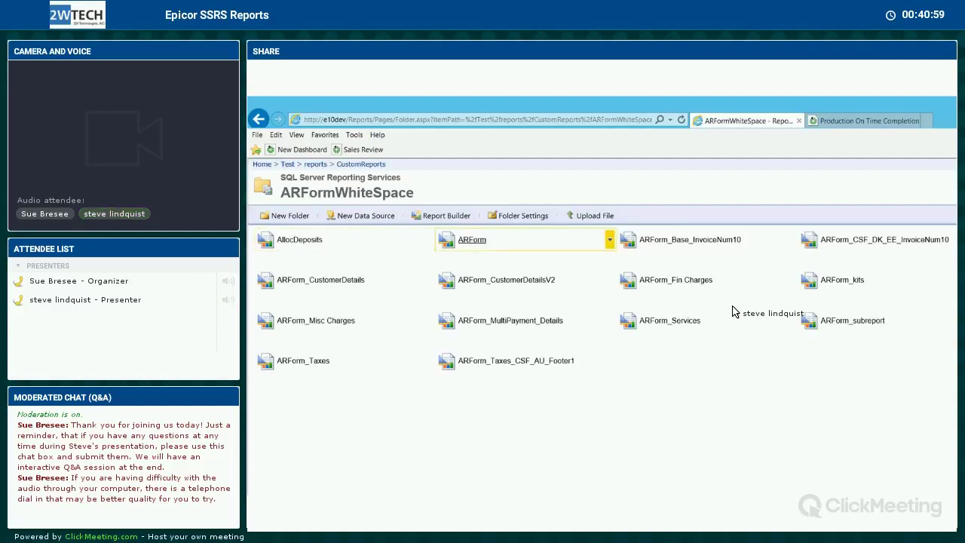
pyautogui.click(609, 239)
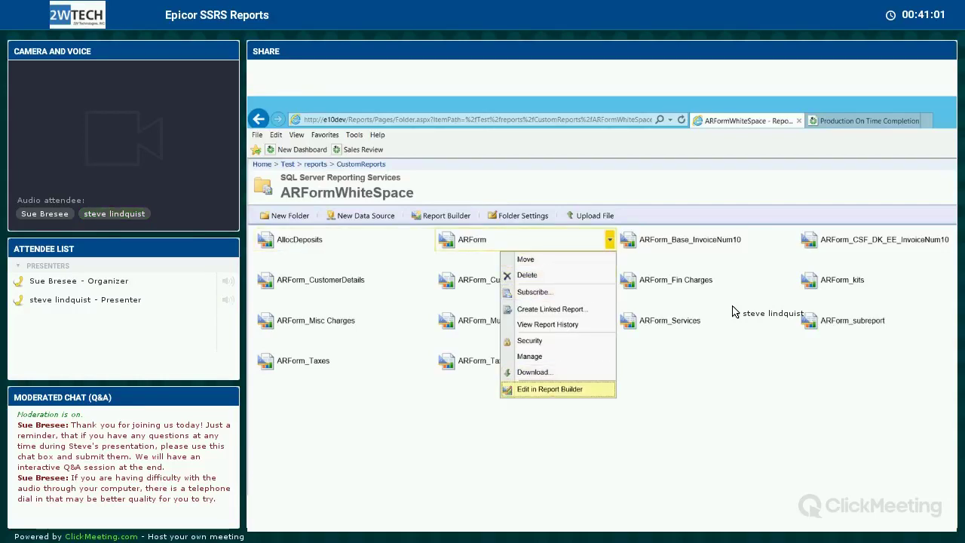
pyautogui.click(550, 389)
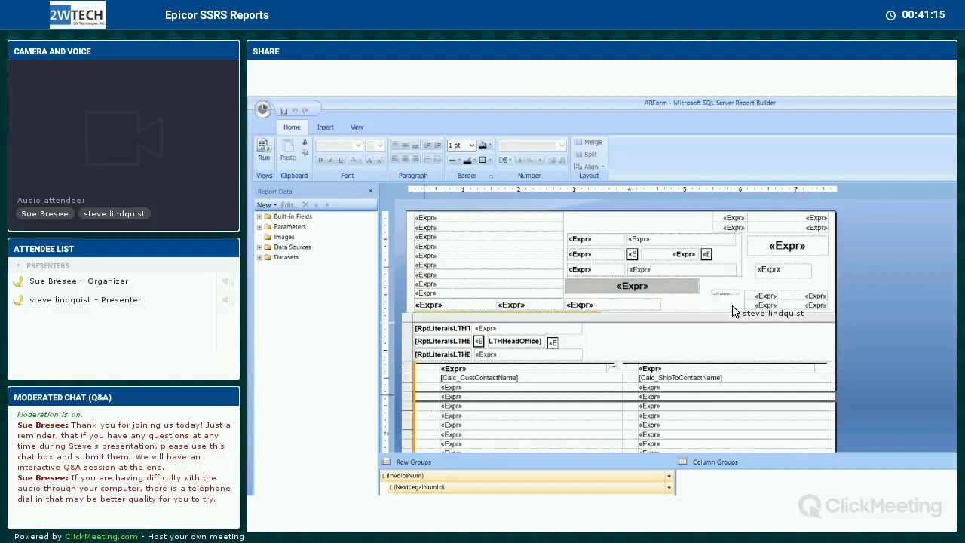
# Step: Look over the ARForm layout and hide the Grouping pane to give the design area more room
pyautogui.scroll(-10, 733, 311)
pyautogui.scroll(15, 733, 312)
pyautogui.click(357, 127)
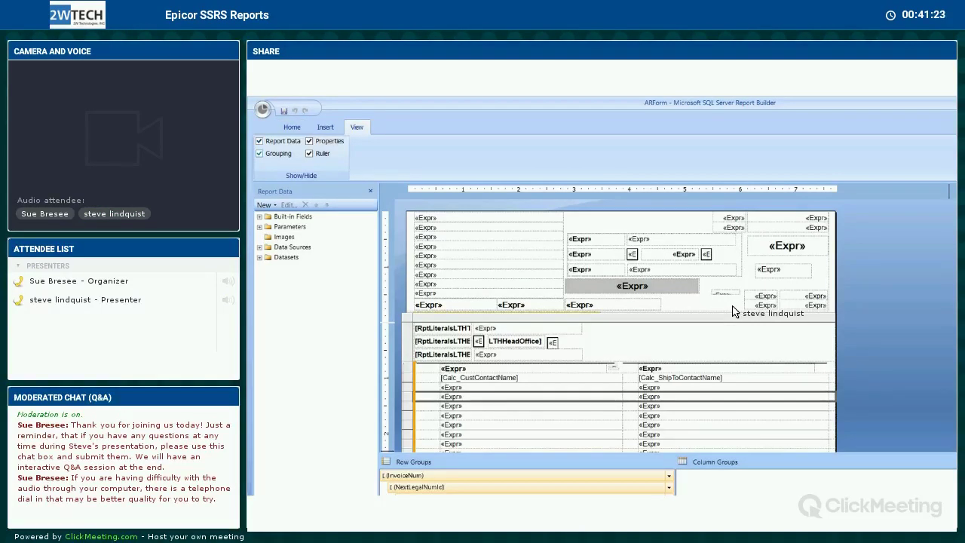
pyautogui.click(259, 153)
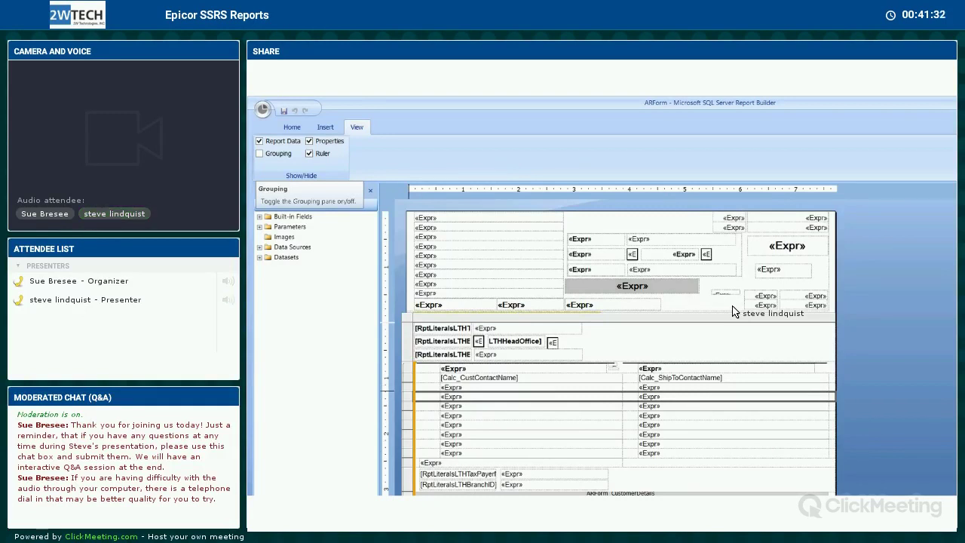
# Step: Examine the visibility expression that hides the sixth bill-to and ship-to address row in ARForm
pyautogui.rightClick(408, 386)
pyautogui.click(645, 440)
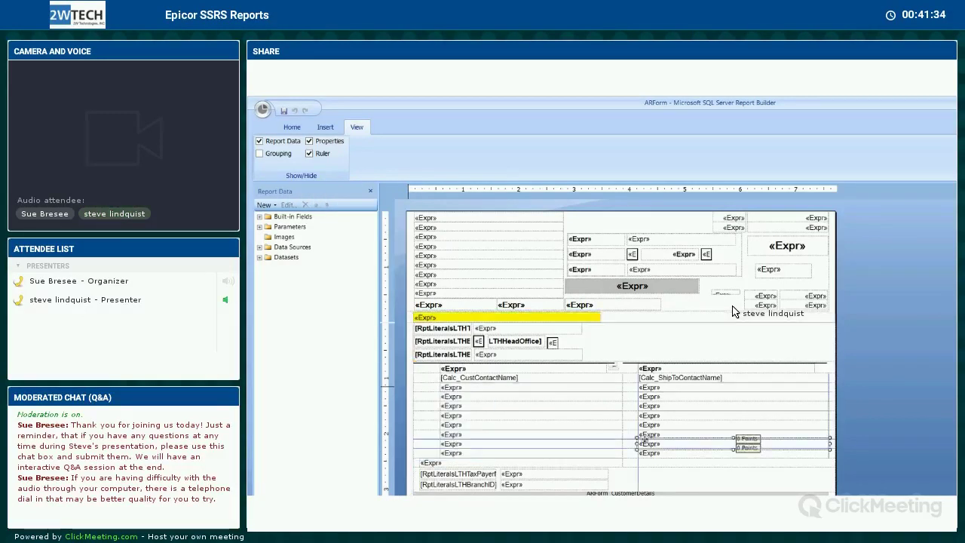
pyautogui.rightClick(419, 435)
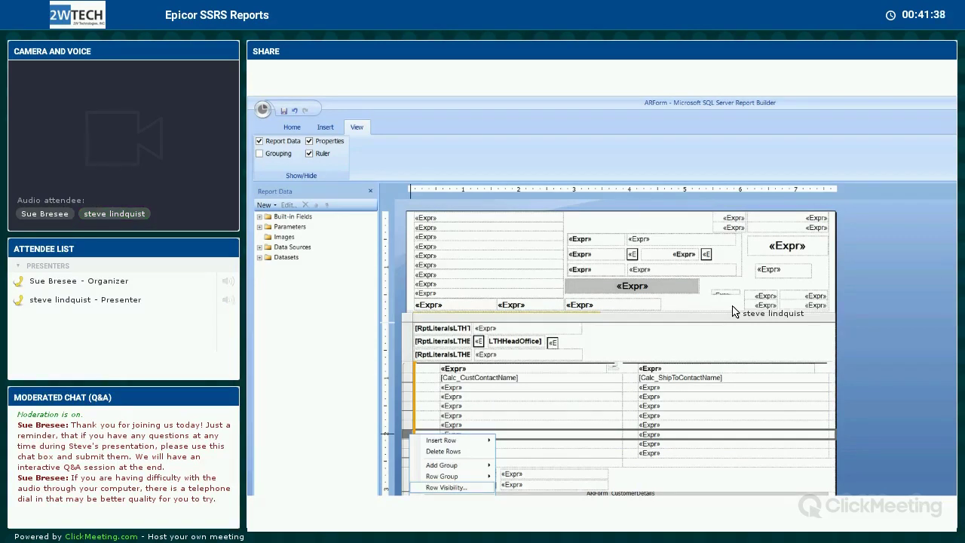
pyautogui.click(447, 488)
pyautogui.click(821, 302)
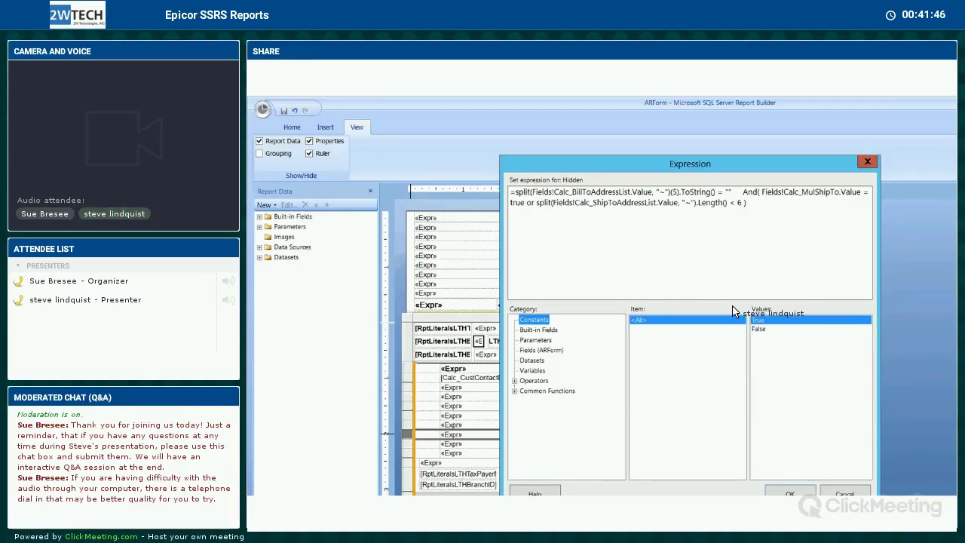
pyautogui.press('Return')
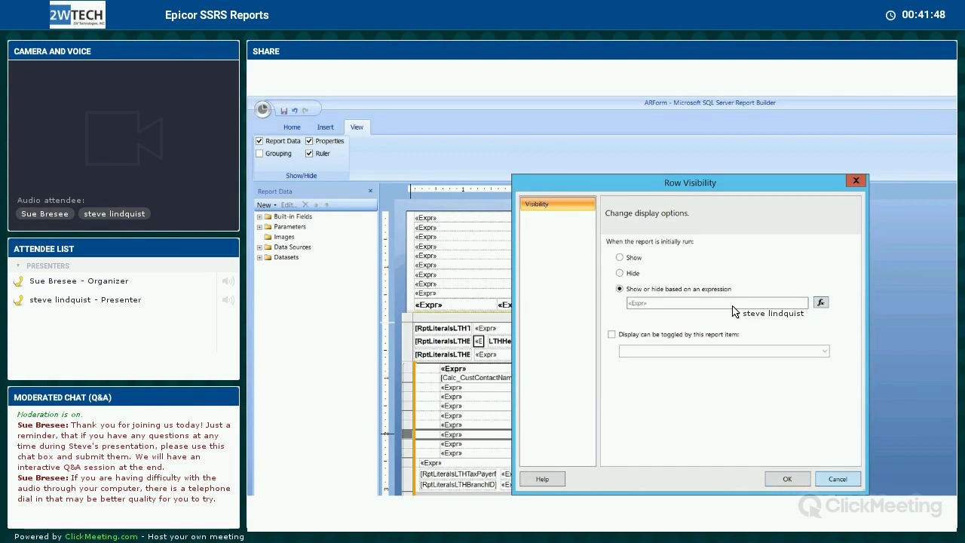
pyautogui.press('Return')
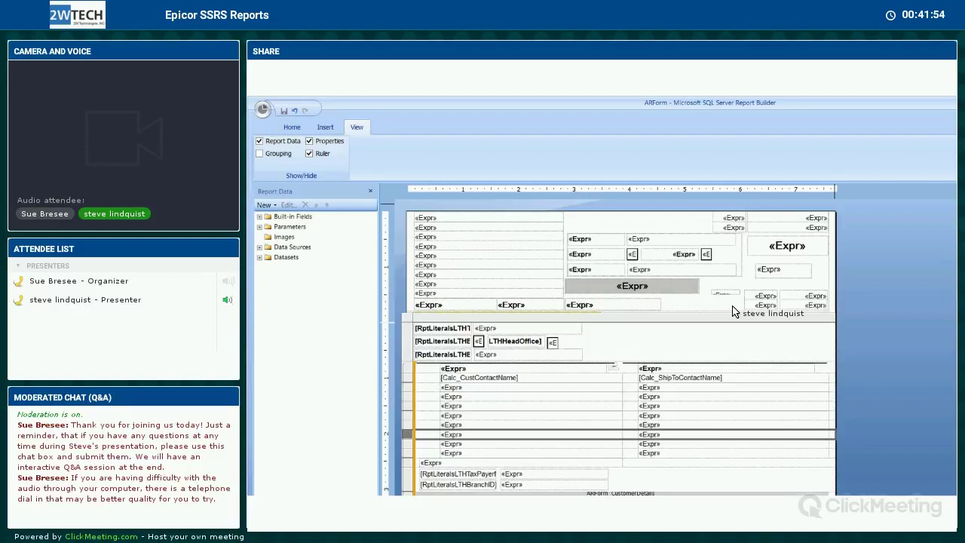
# Step: Close ARForm without saving the changes and switch to the Q & A Session slide of the presentation
pyautogui.hotkey('alt', 'F4')
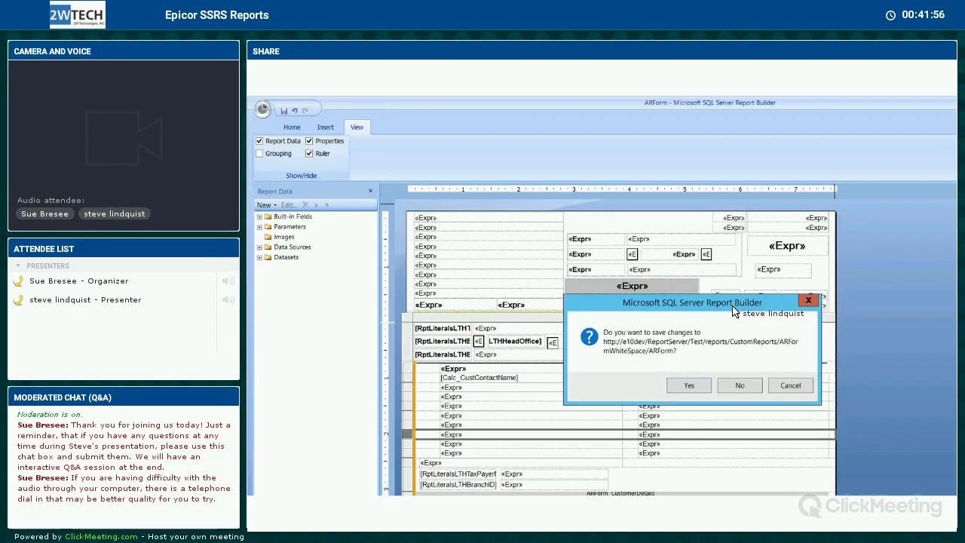
pyautogui.press('n')
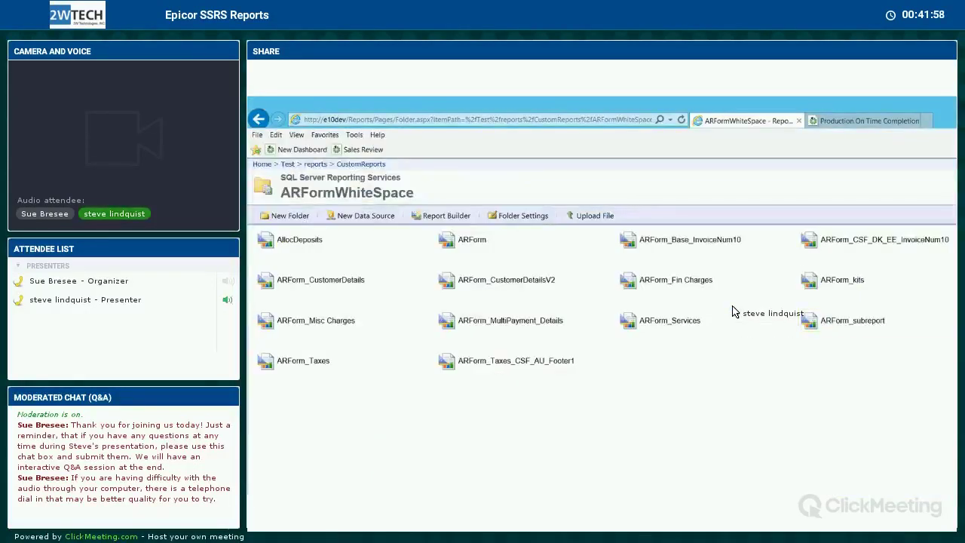
pyautogui.hotkey('alt', 'Tab')
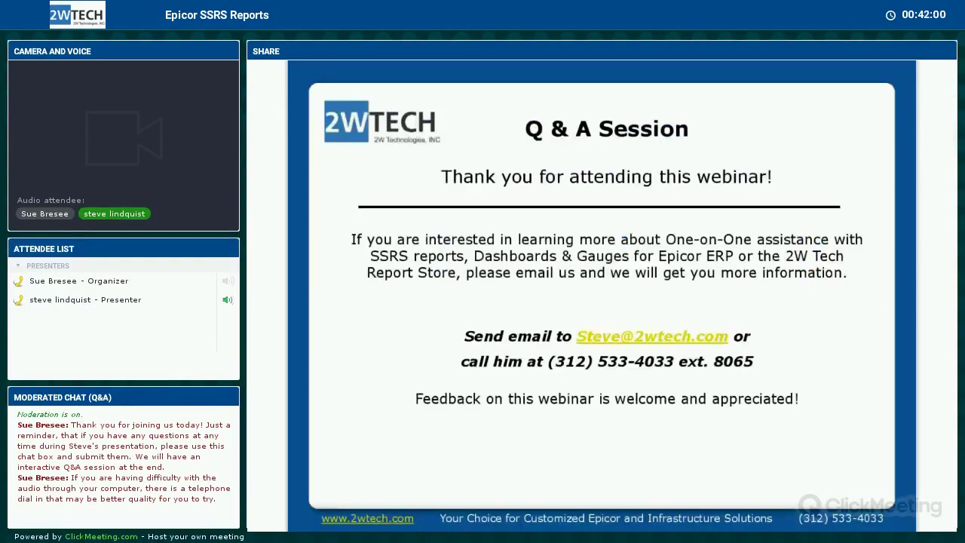